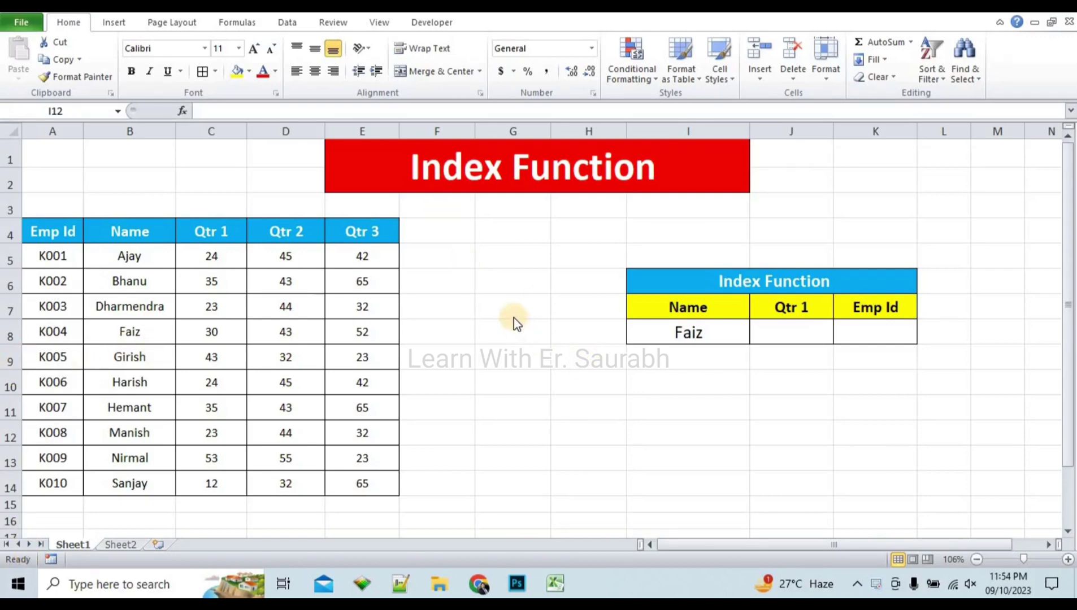
Step: Fill the Qtr 1 column C with yellow
key(alt+Tab)
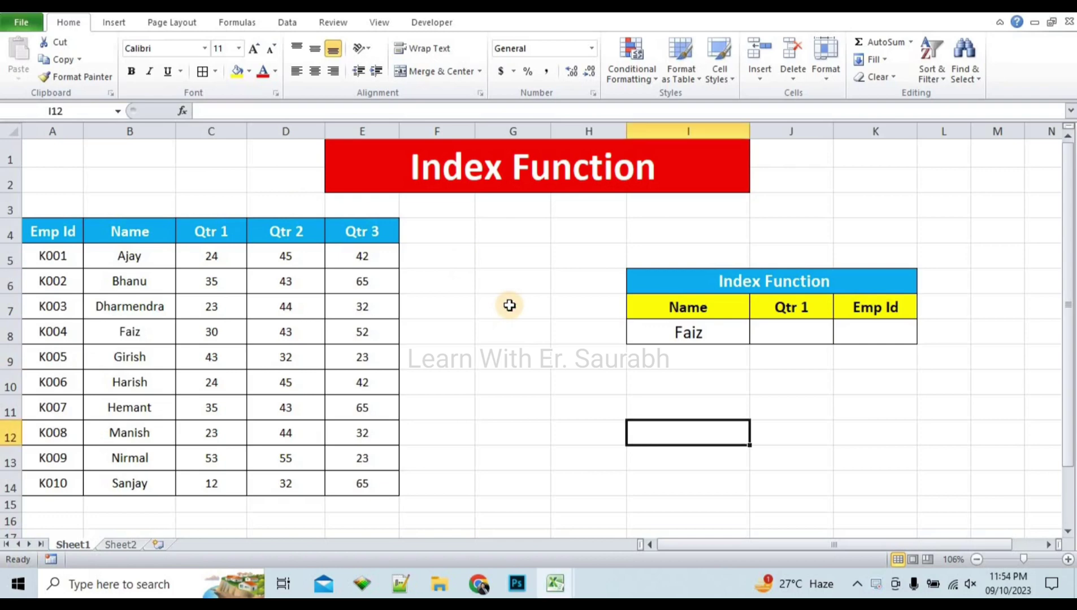
click(509, 306)
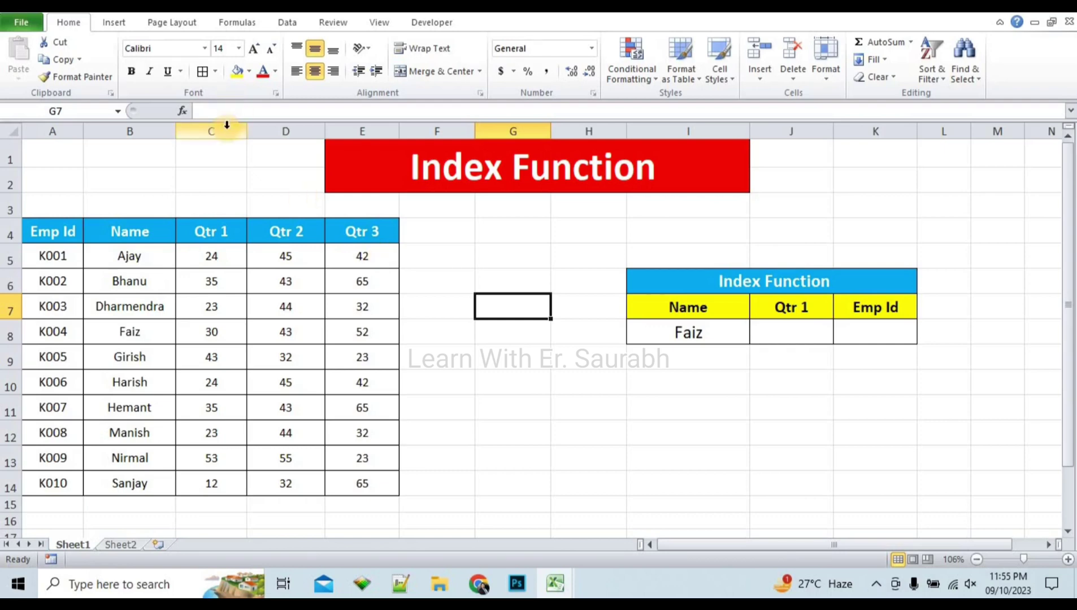
click(227, 124)
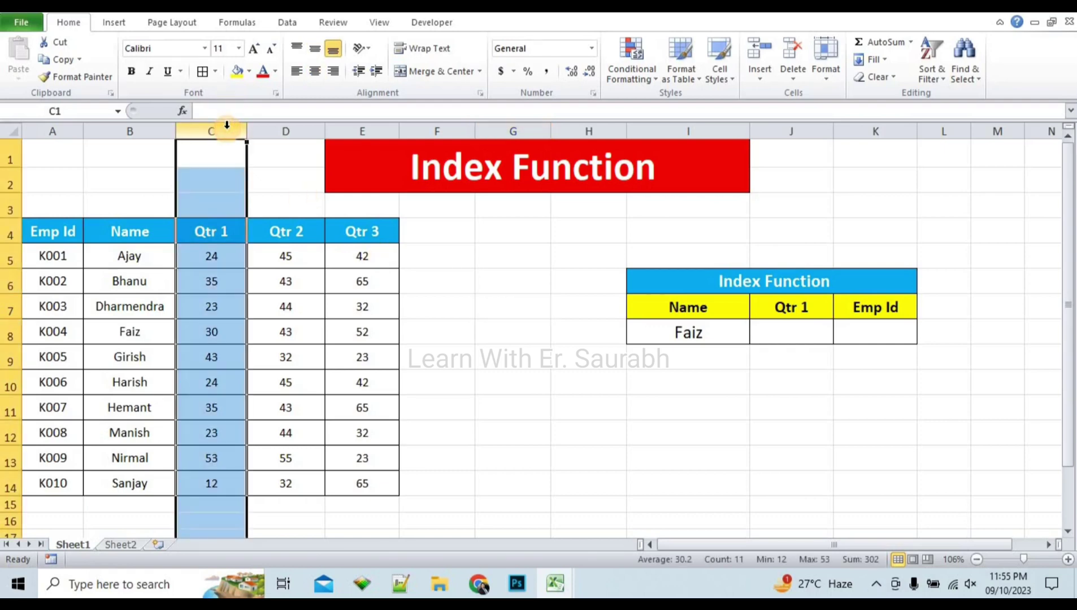
click(234, 70)
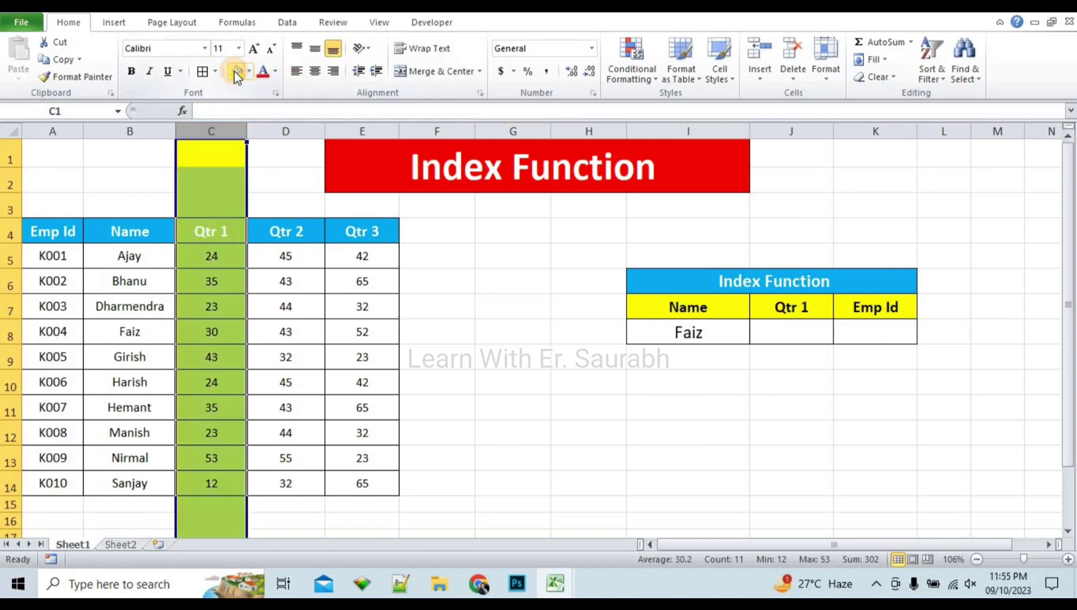
click(571, 347)
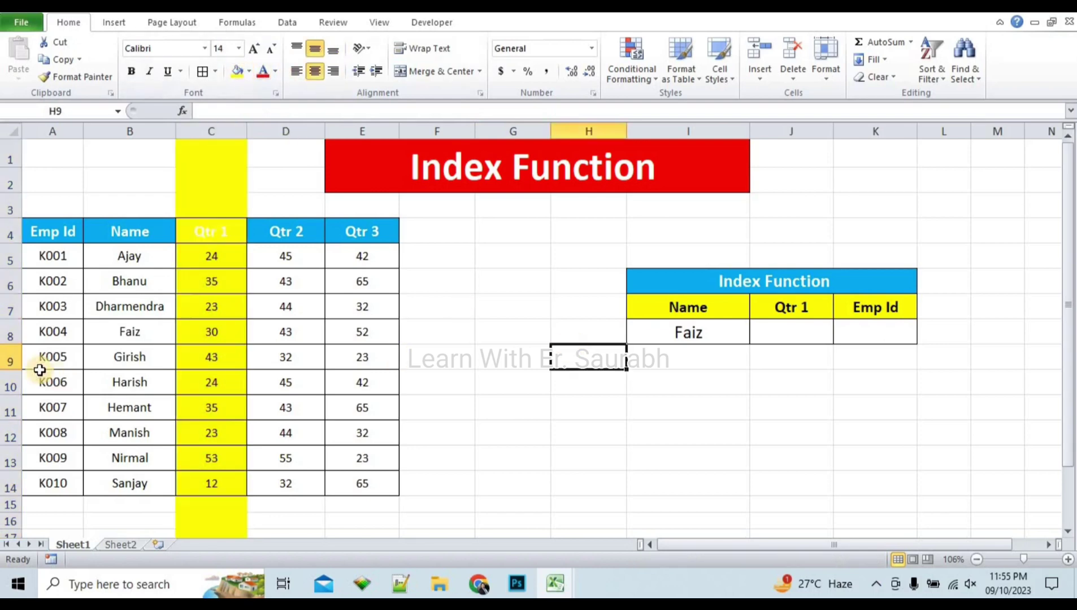
Step: Fill the employee's row 8 with yellow
click(3, 327)
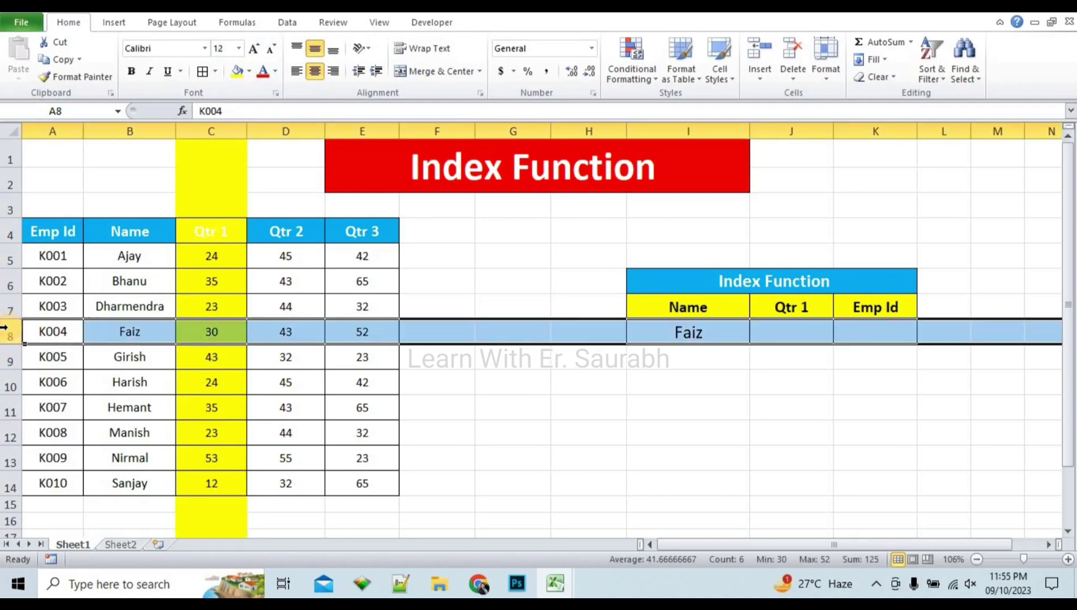
click(237, 72)
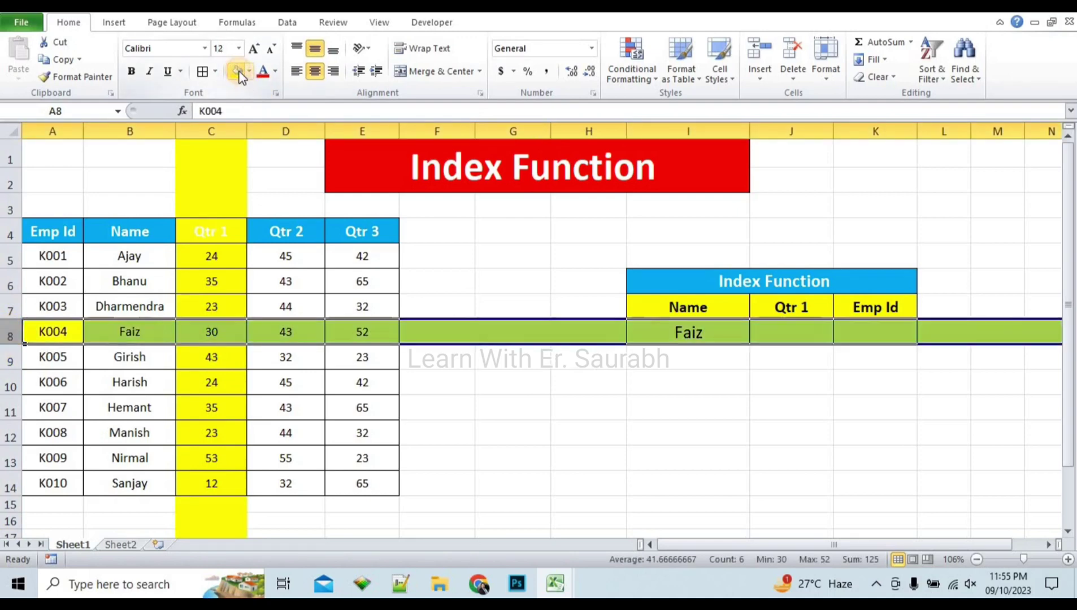
click(536, 385)
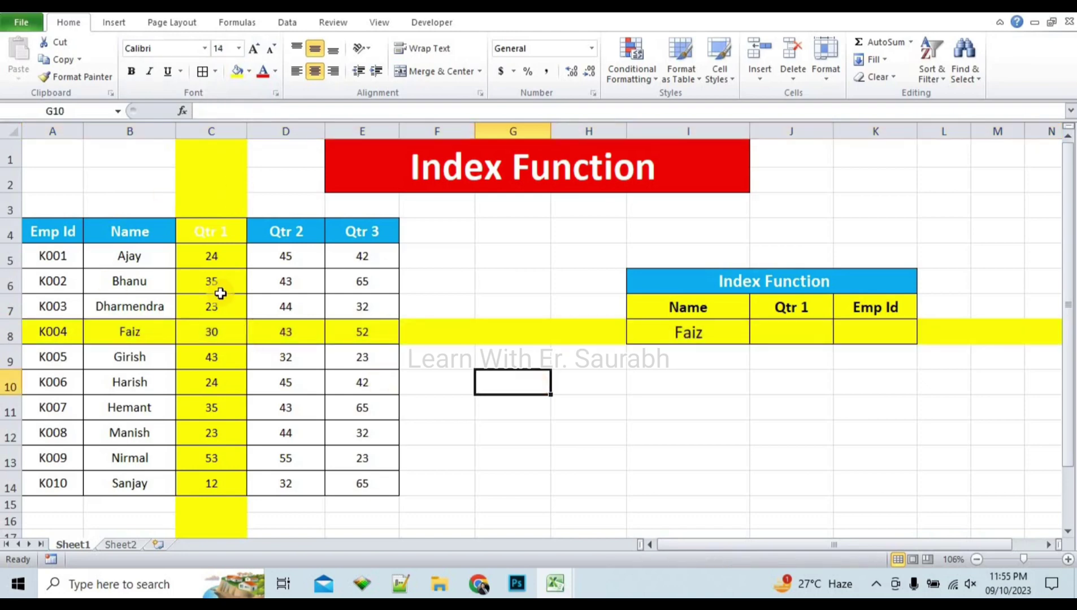
Step: Colour the crossing cell C8, holding 30, green
click(226, 332)
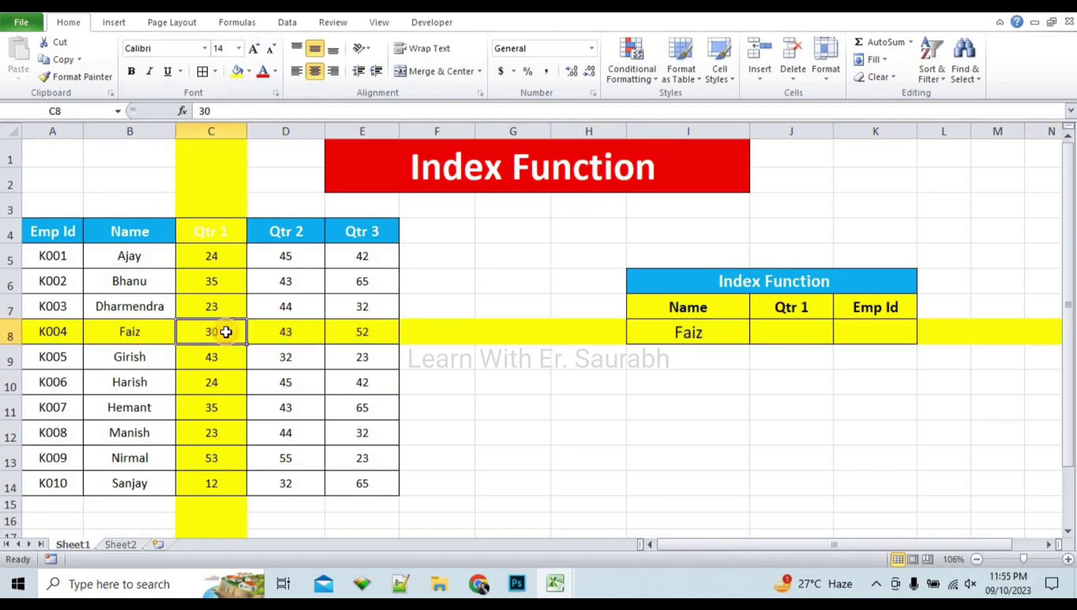
click(250, 69)
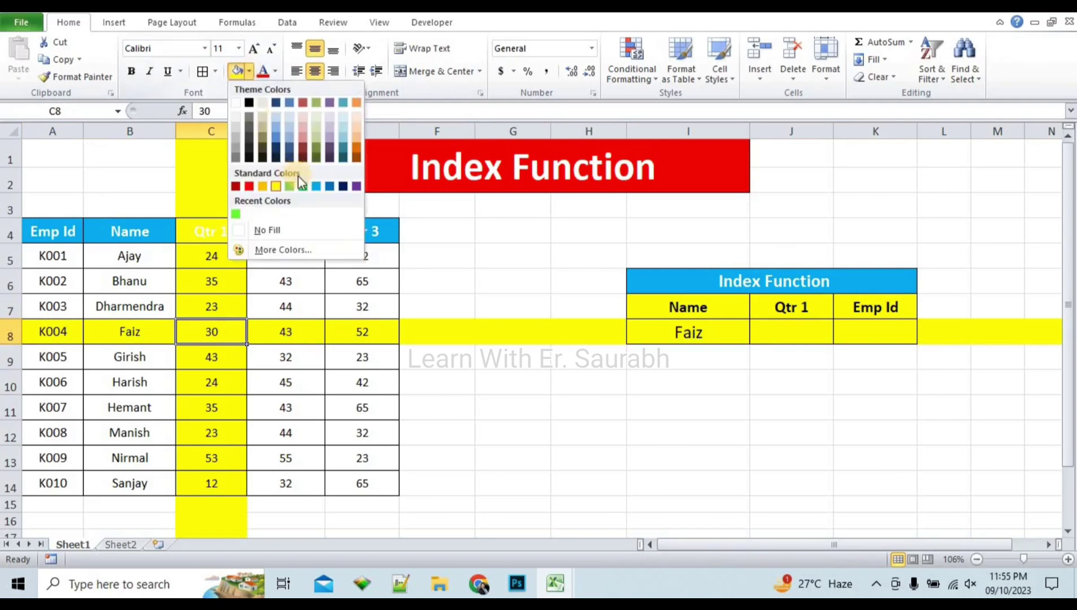
click(236, 215)
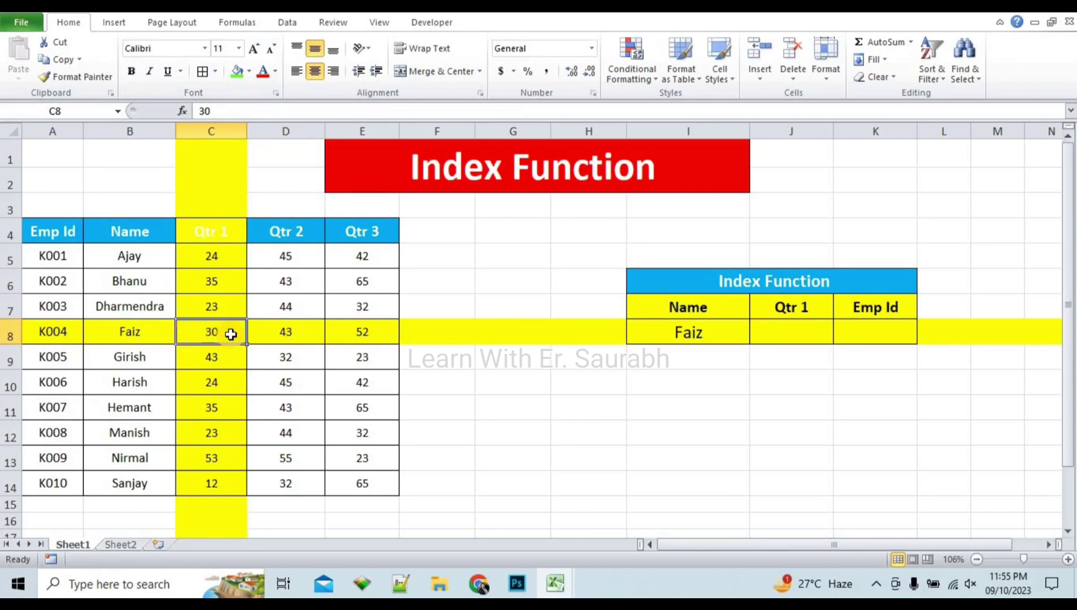
Step: Clear the yellow and green fills, then select the lookup result cell J8
key(shift+space)
key(ctrl+space)
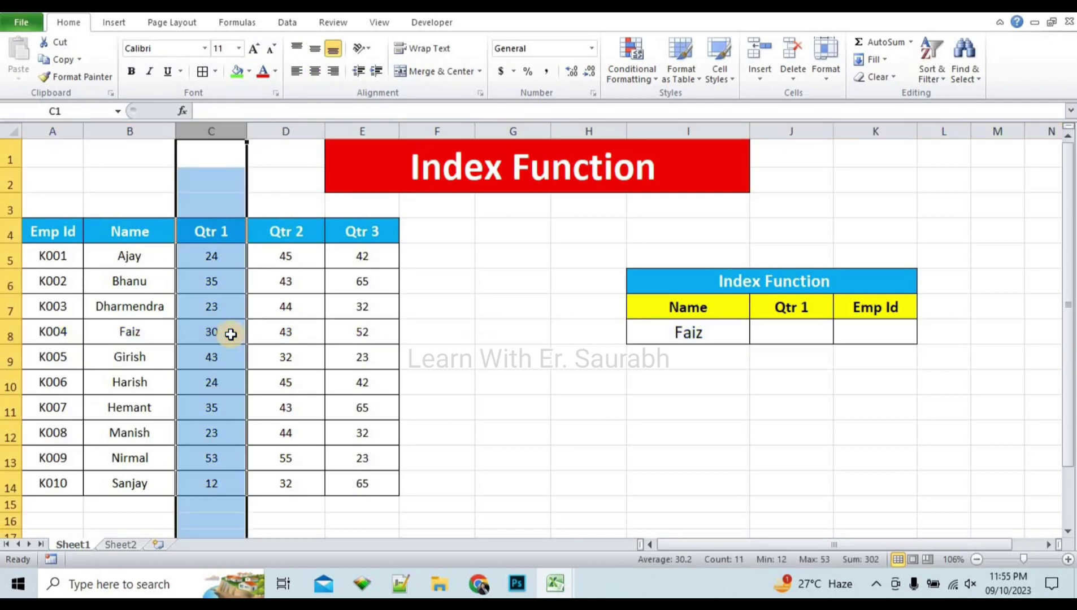
click(511, 334)
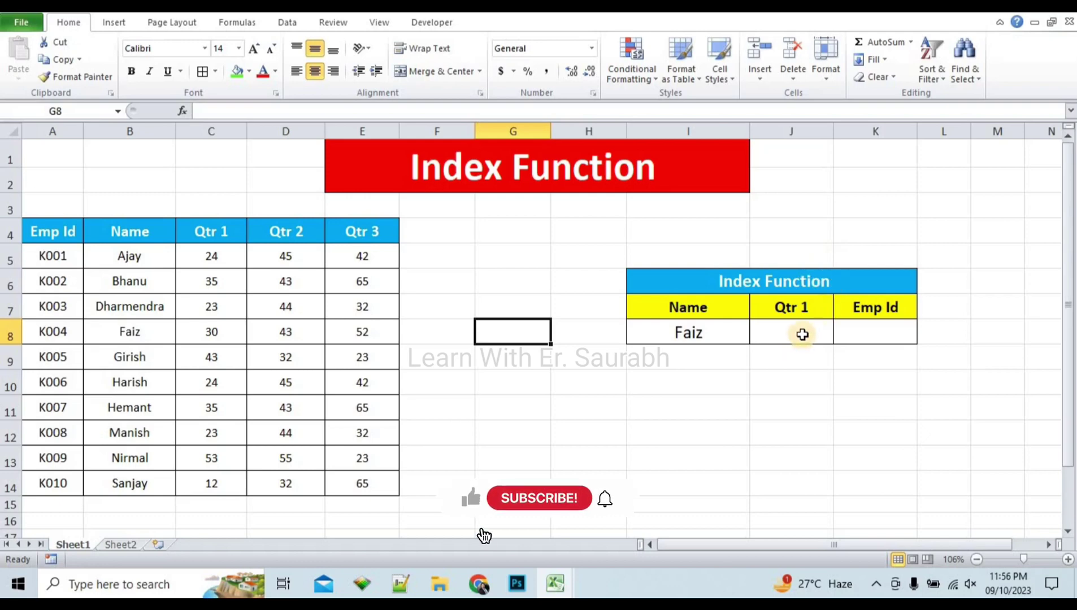
click(802, 334)
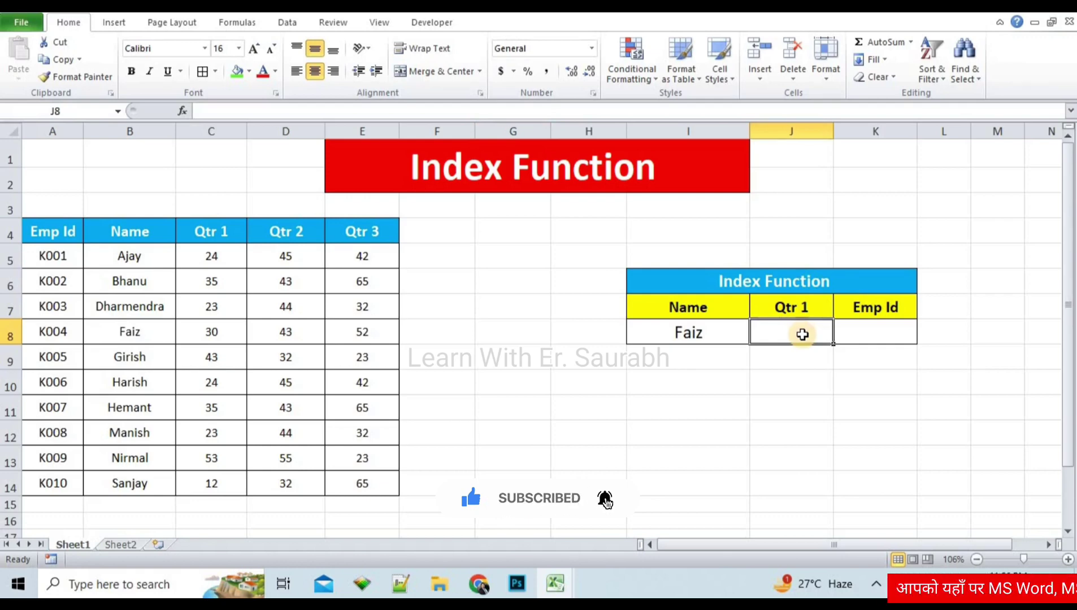
Step: Enter =VLOOKUP(I8,A4:E14,3,0) in J8, which returns #N/A
text(=vl)
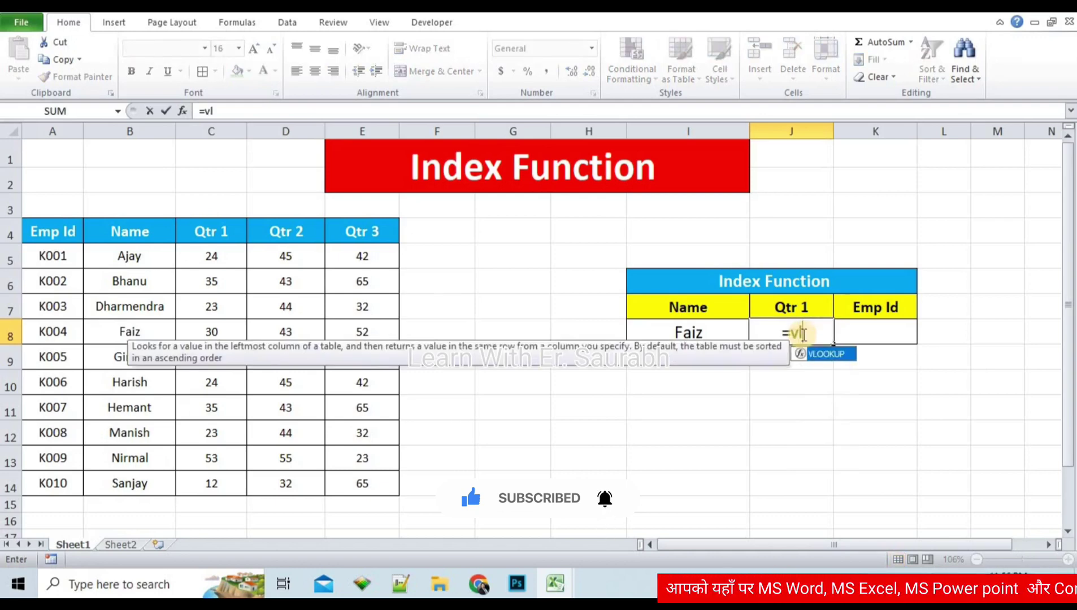
text(ook)
key(Tab)
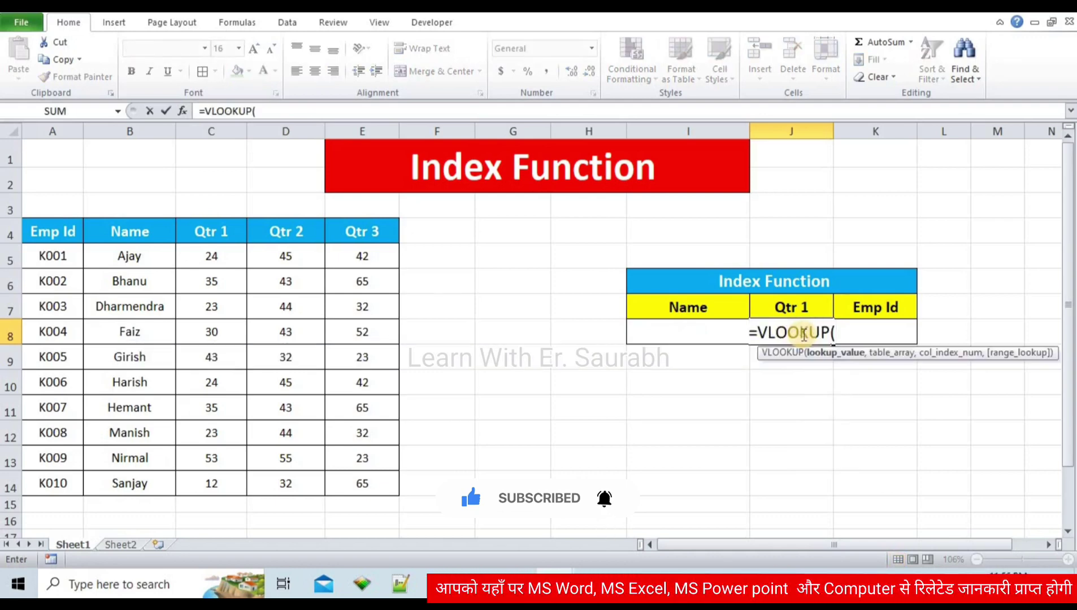
click(637, 335)
text(,)
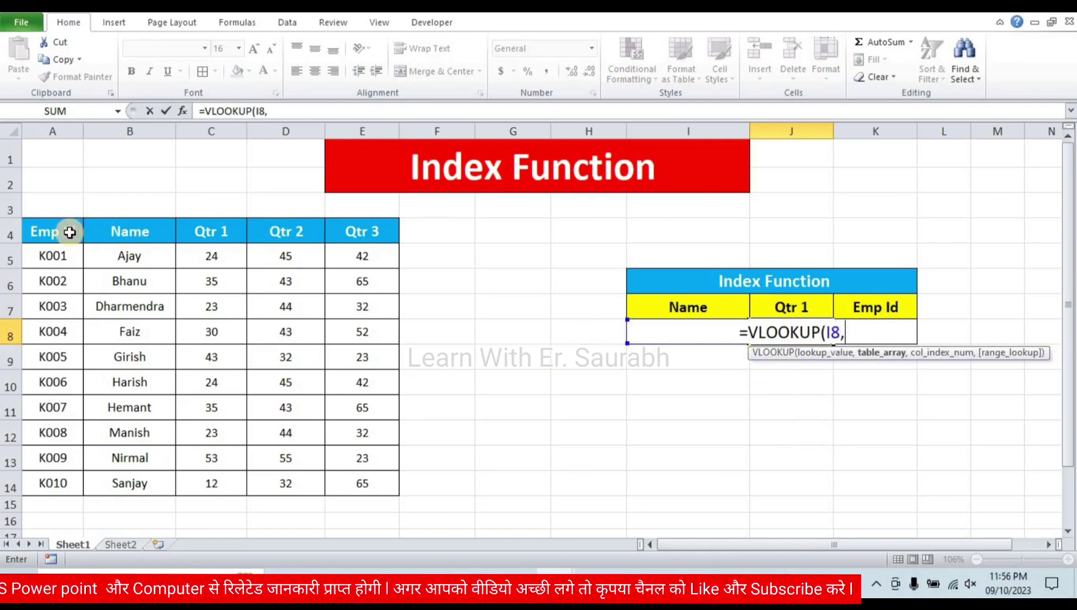
drag(70, 232, 376, 477)
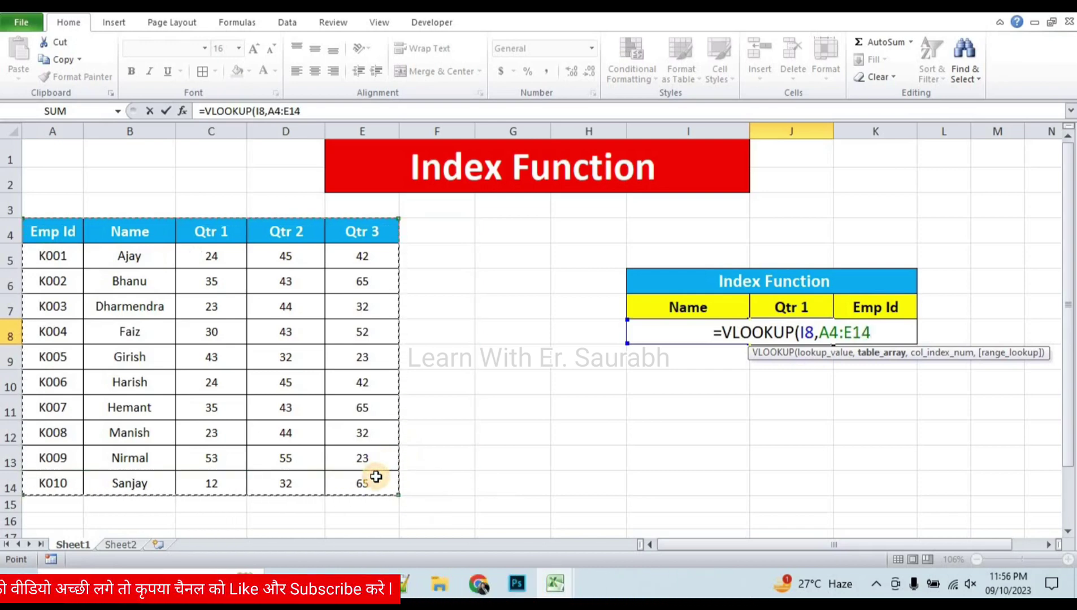
text(,)
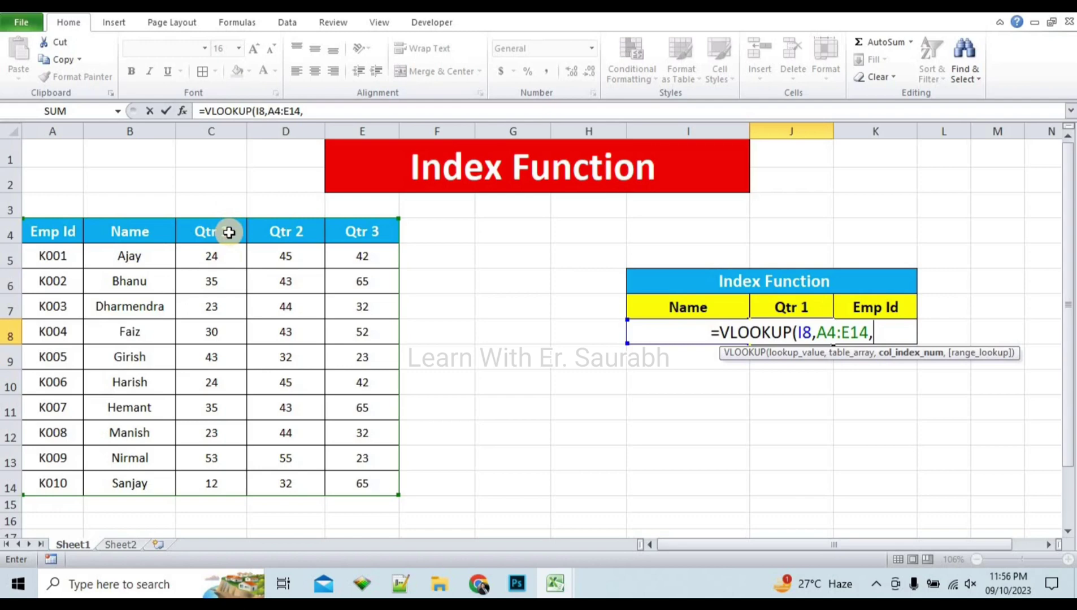
text(3)
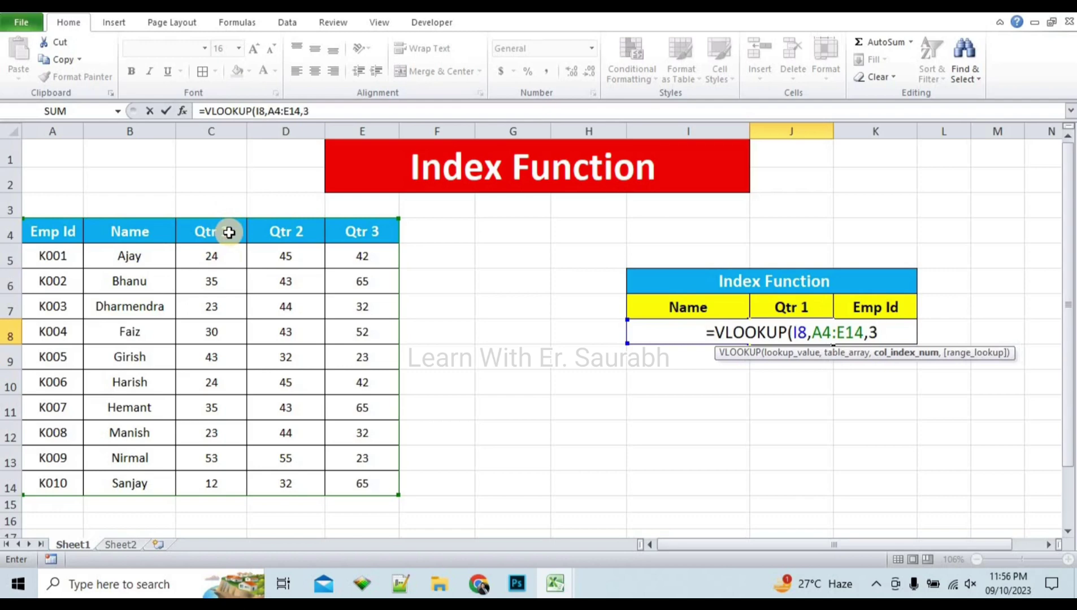
text(,)
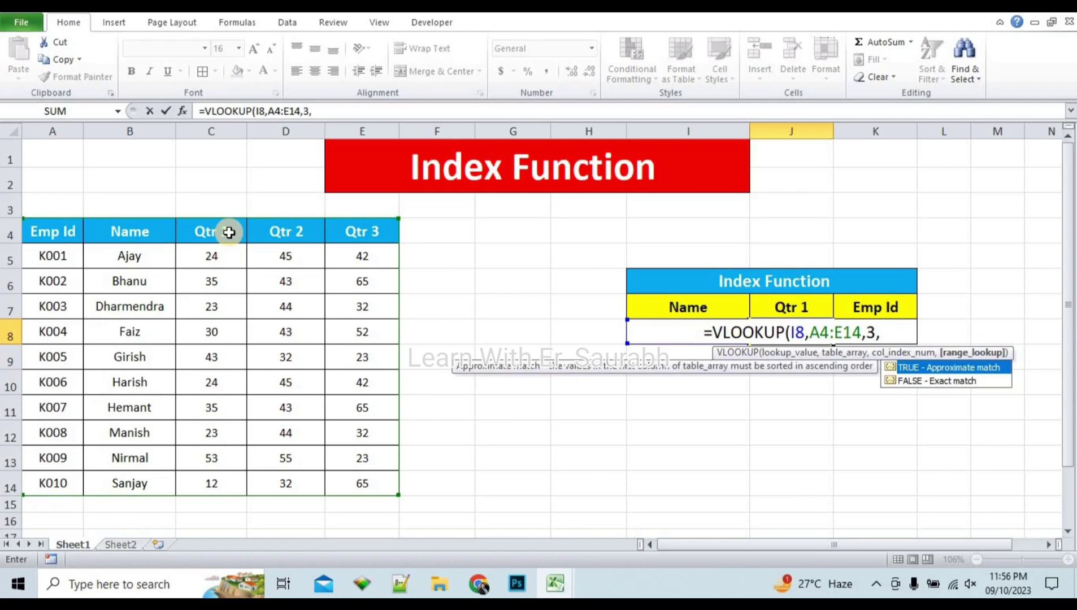
text(0)
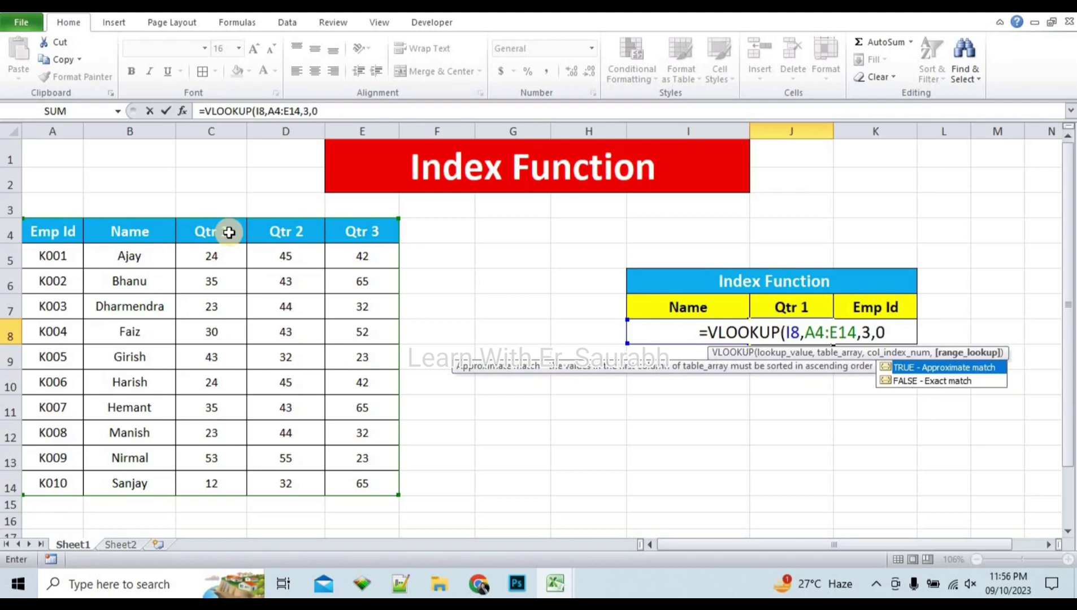
text())
key(Return)
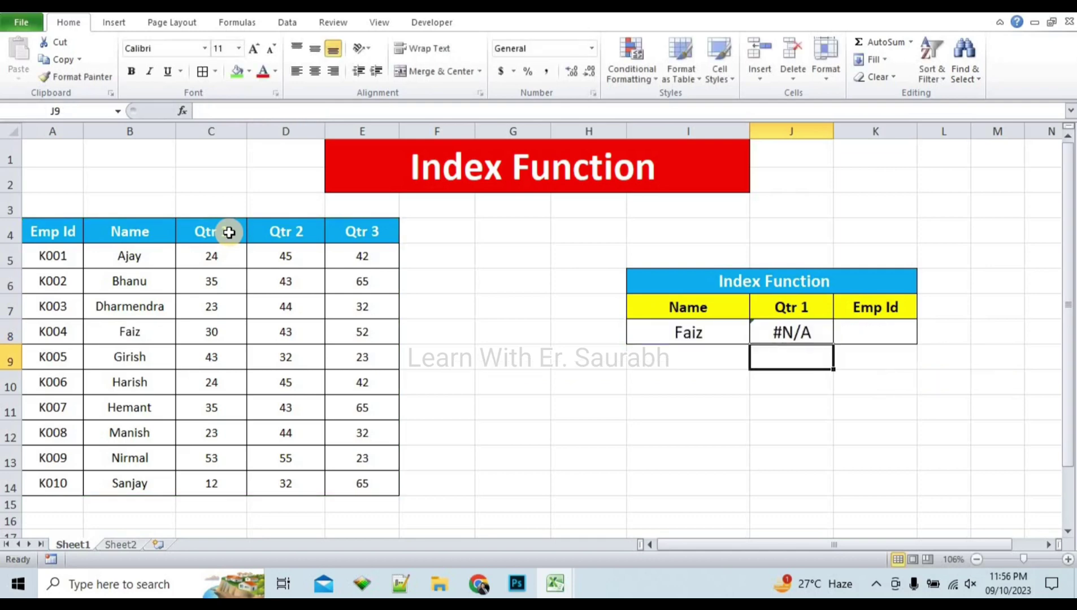
Step: Change J8's VLOOKUP range from A4:E14 to B4:E14, so it returns 43
click(812, 333)
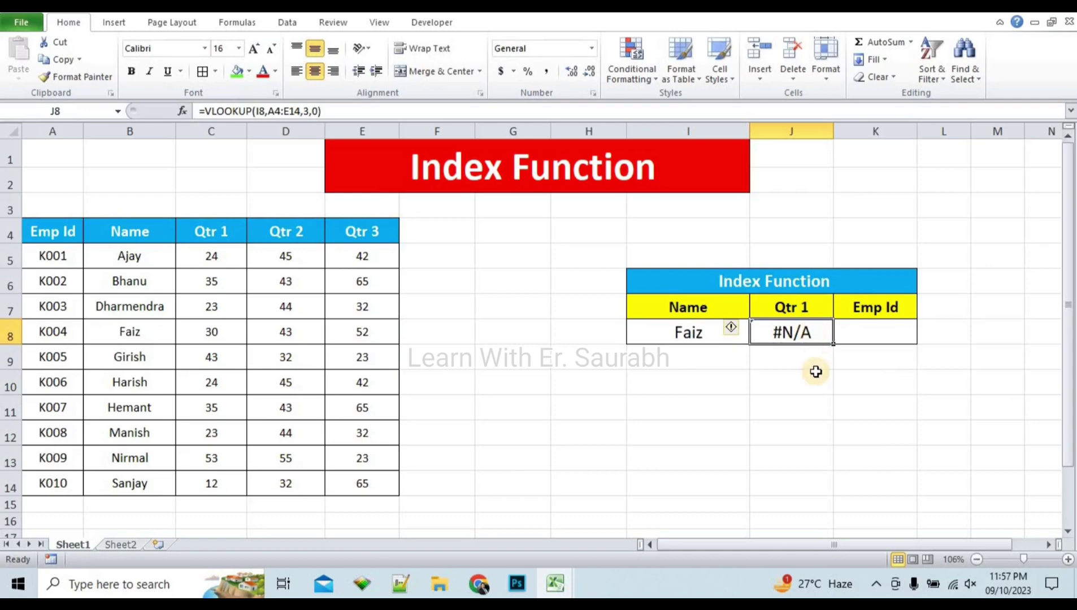
click(658, 333)
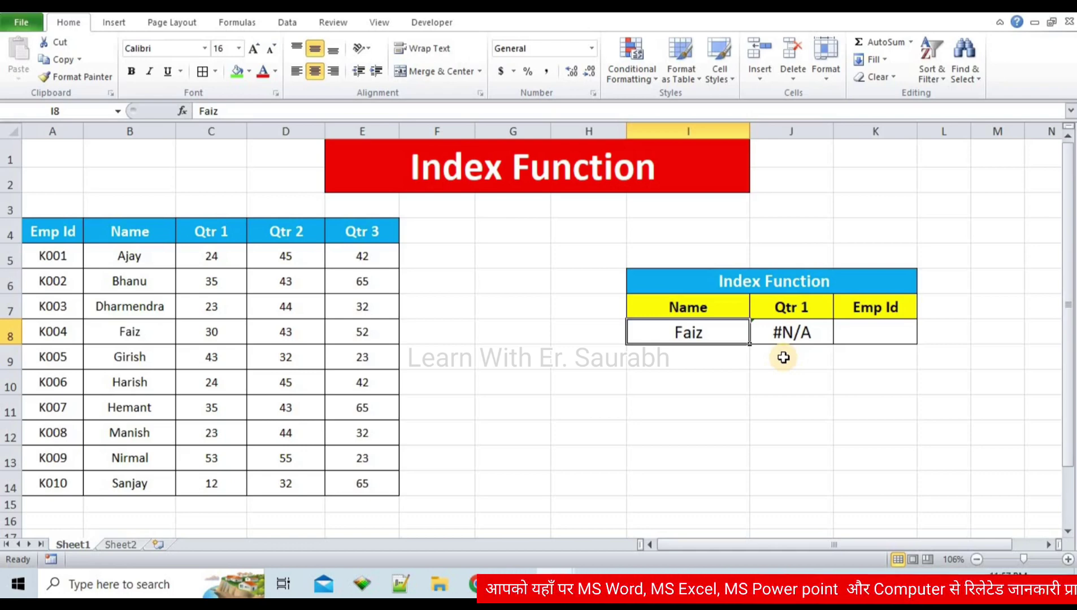
click(799, 333)
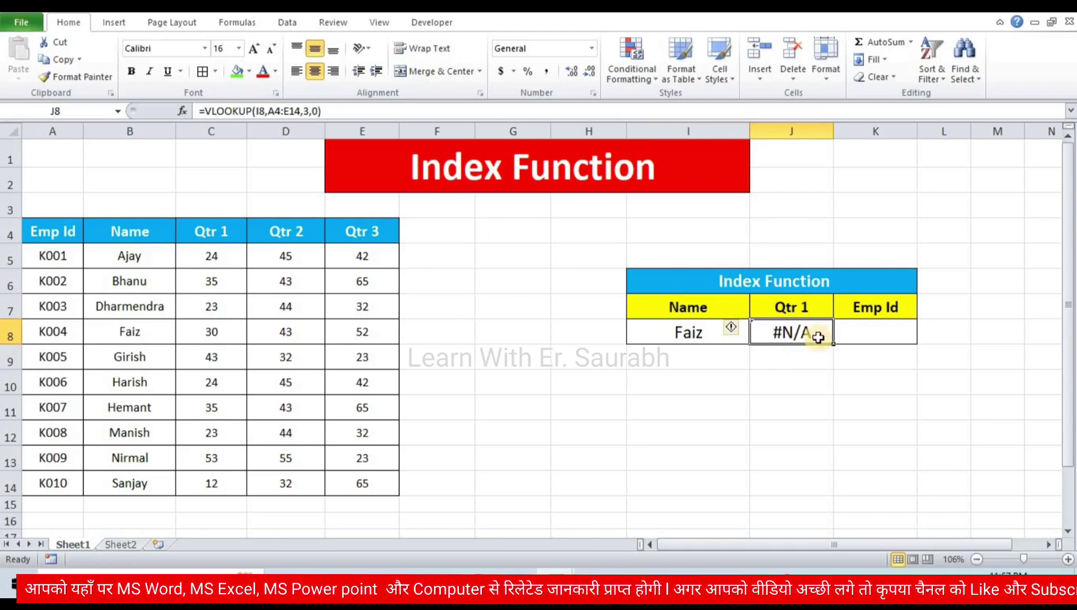
double_click(819, 334)
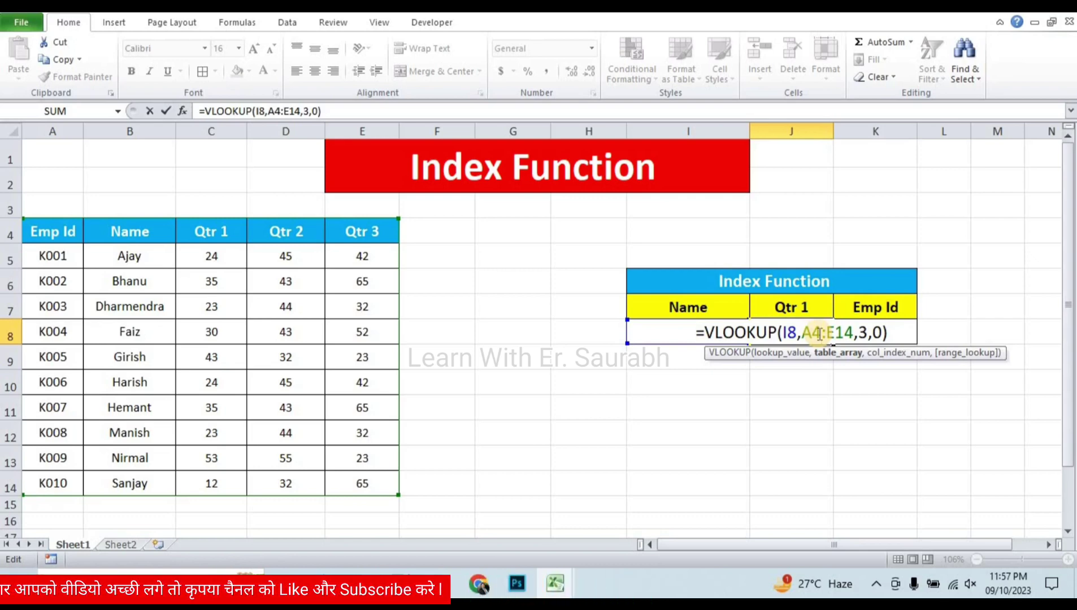
drag(814, 334, 802, 333)
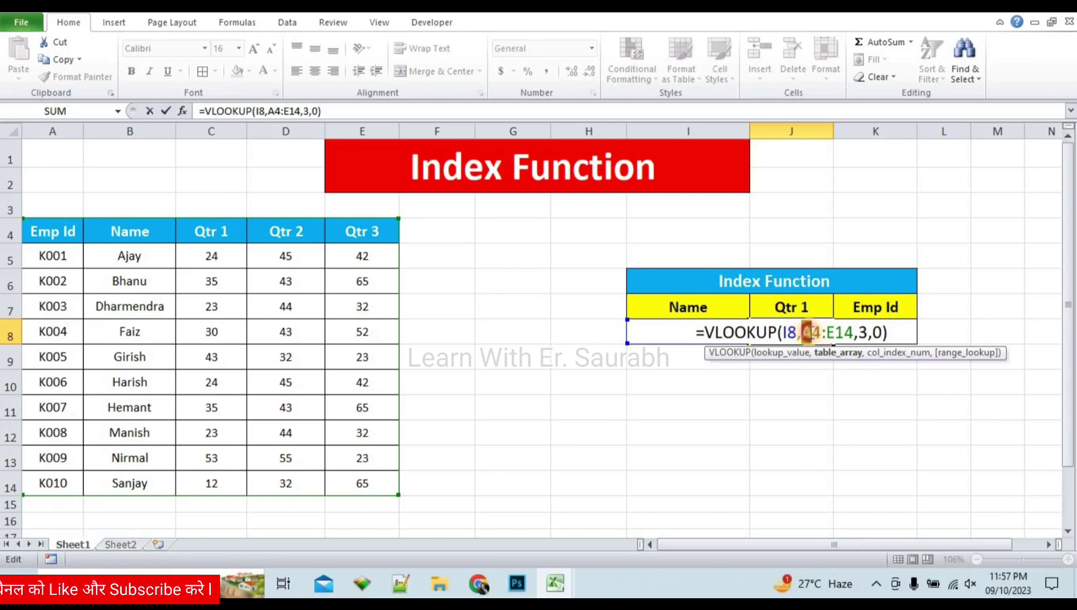
text(B)
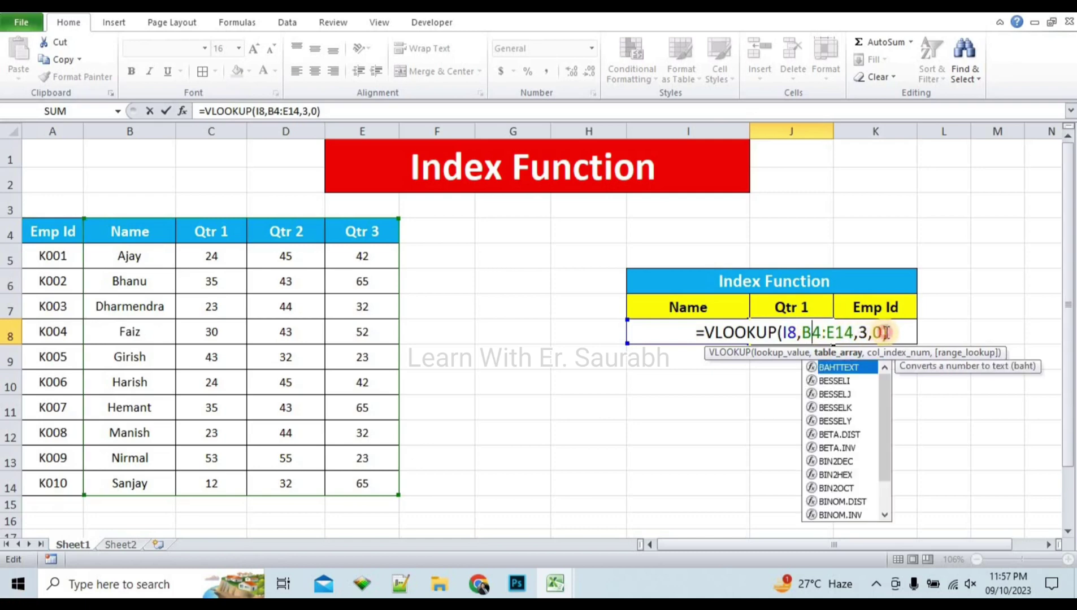
click(887, 334)
key(Return)
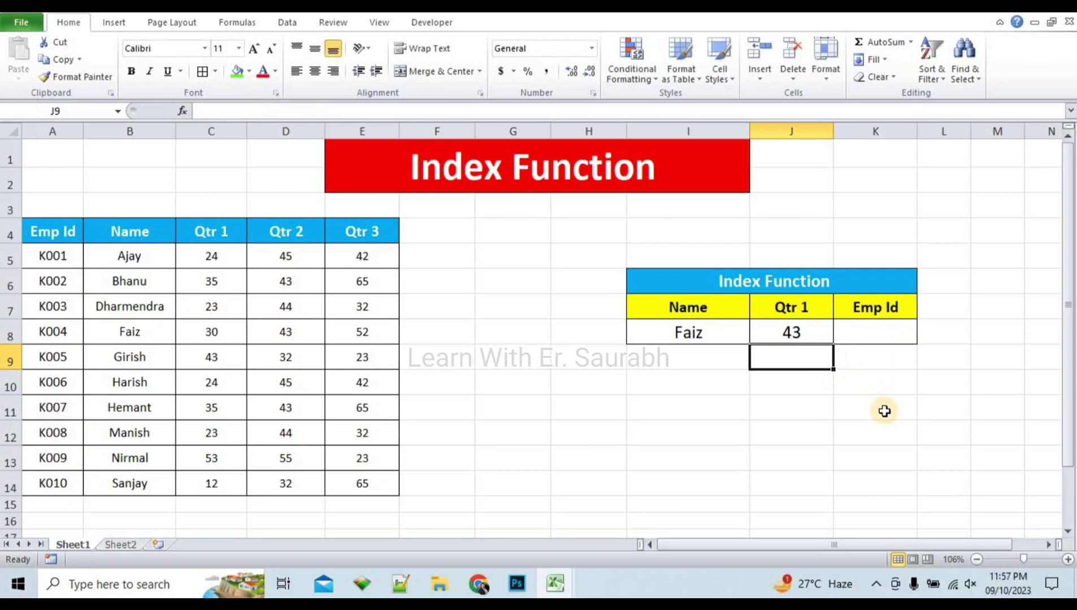
Step: Change J8's column index from 3 to 2, giving =VLOOKUP(I8,B4:E14,2,0) = 30
click(294, 328)
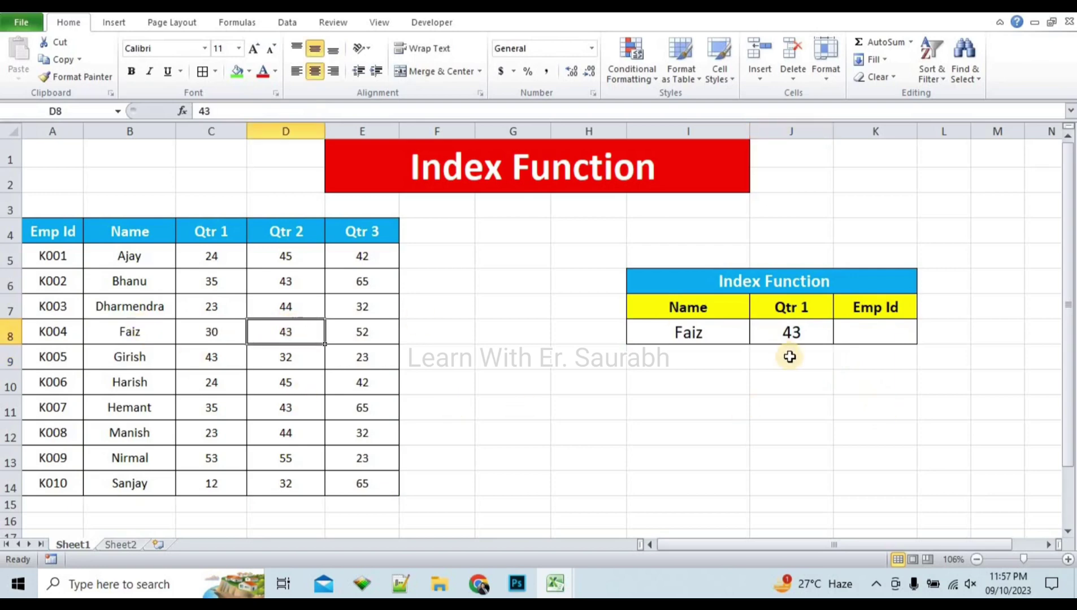
click(825, 333)
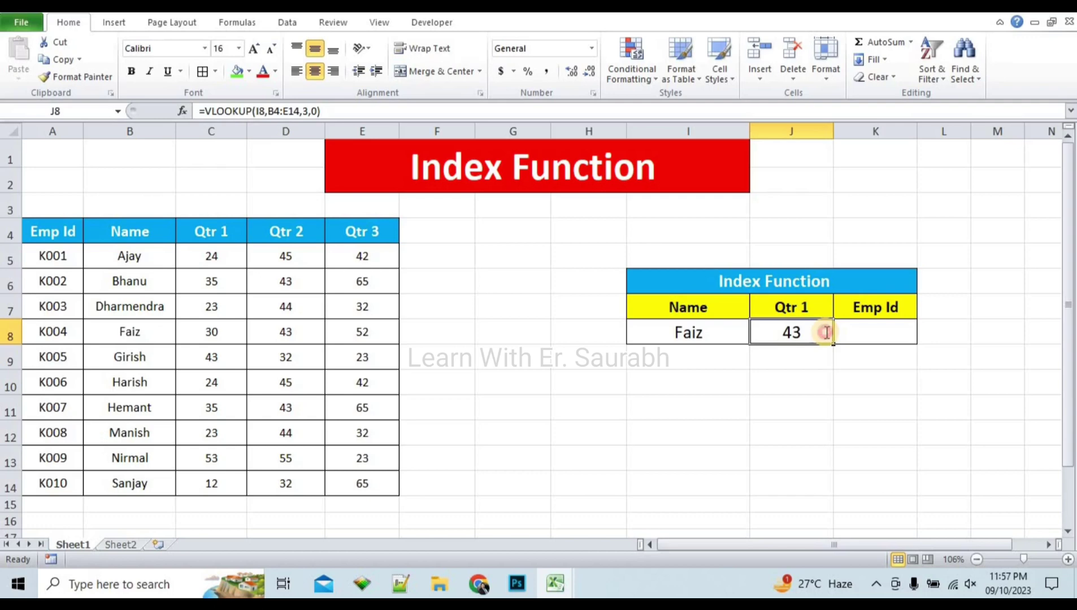
double_click(825, 332)
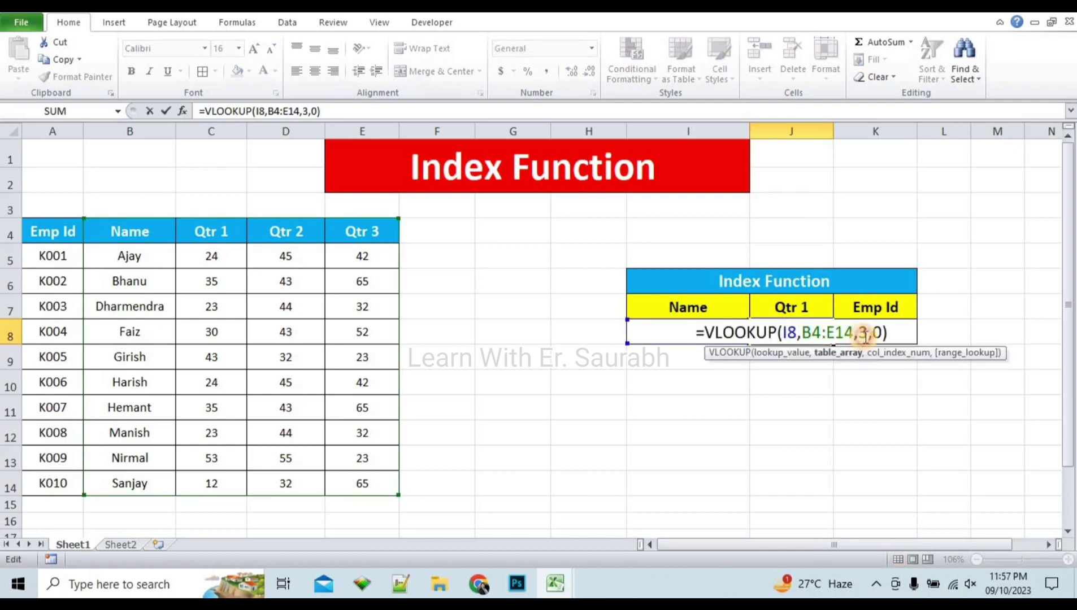
double_click(863, 334)
text(2)
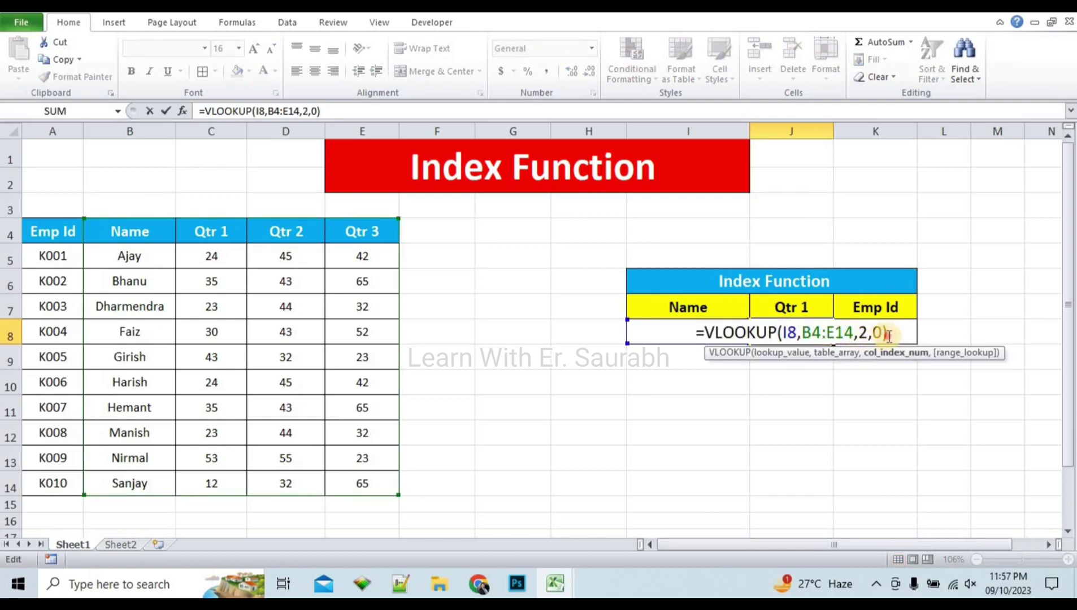
click(888, 335)
key(Return)
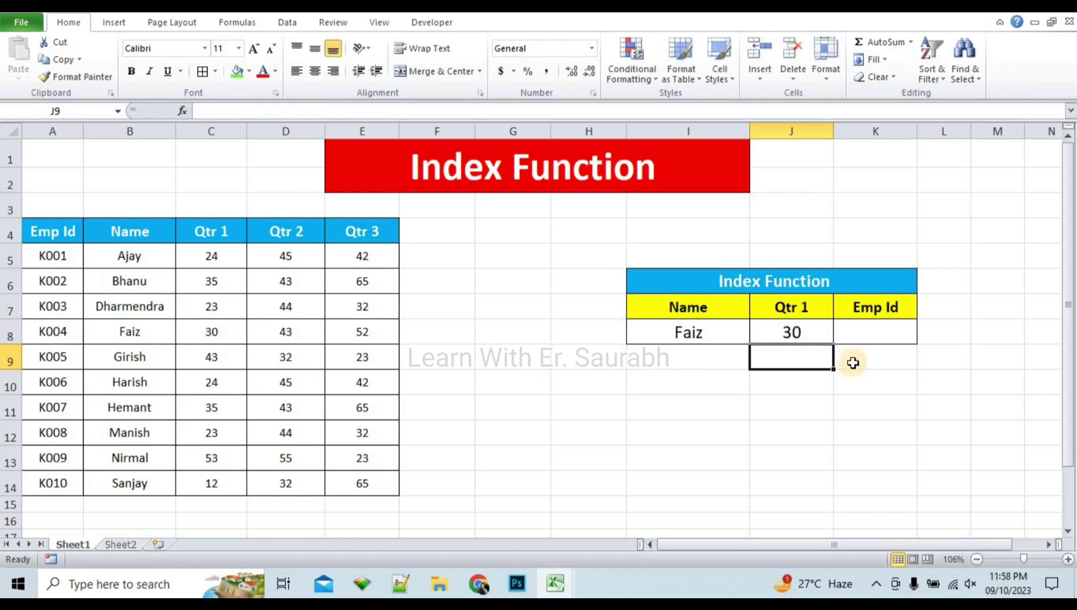
click(869, 357)
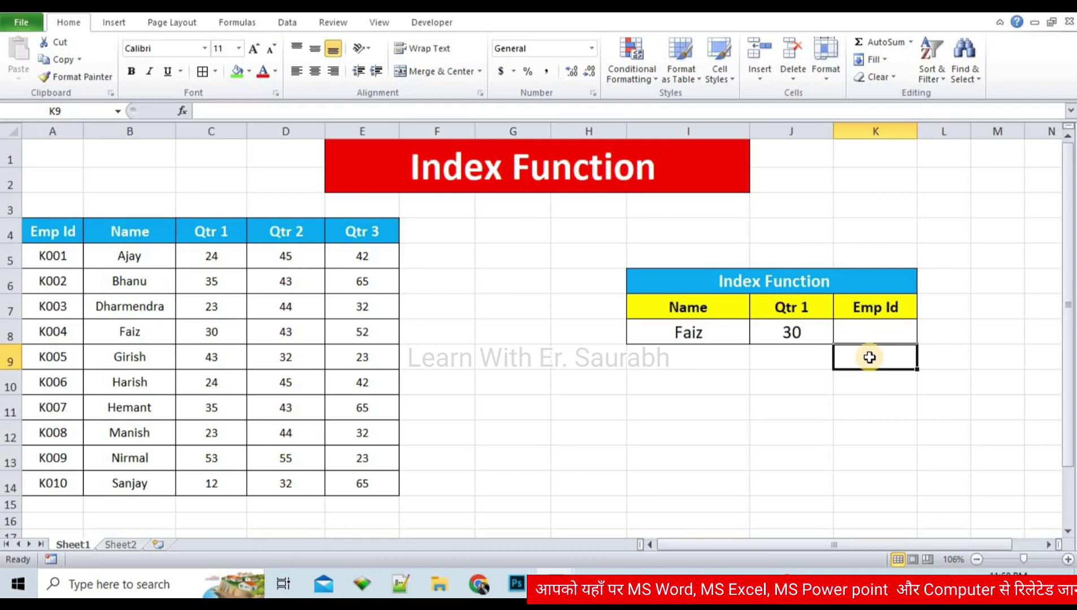
click(817, 337)
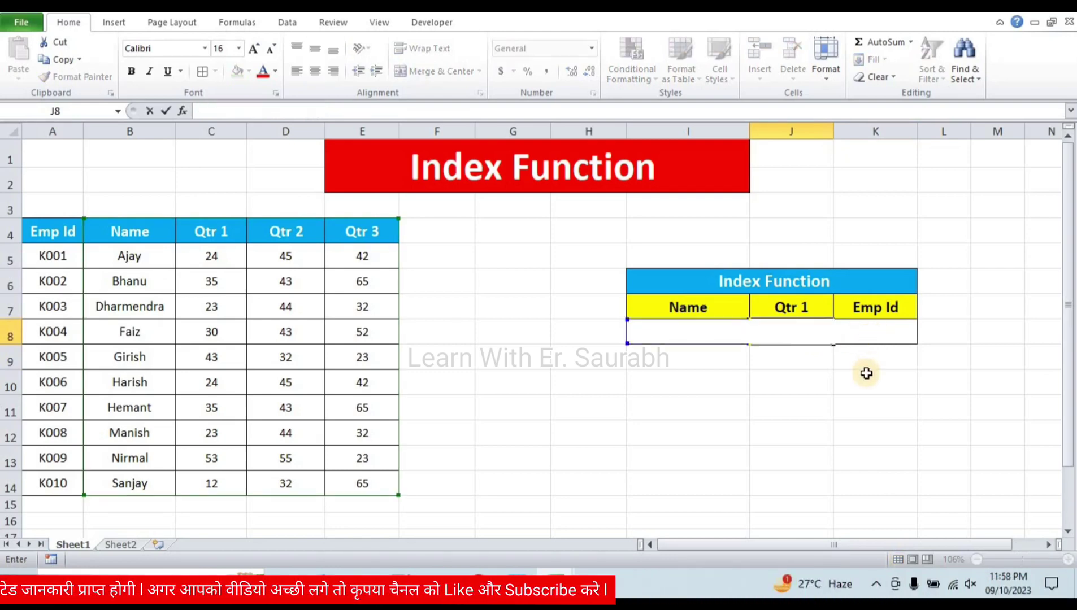
Step: Enter =INDEX(A4:E14,5,3) in the cleared J8, returning the Qtr 1 score 30
click(866, 373)
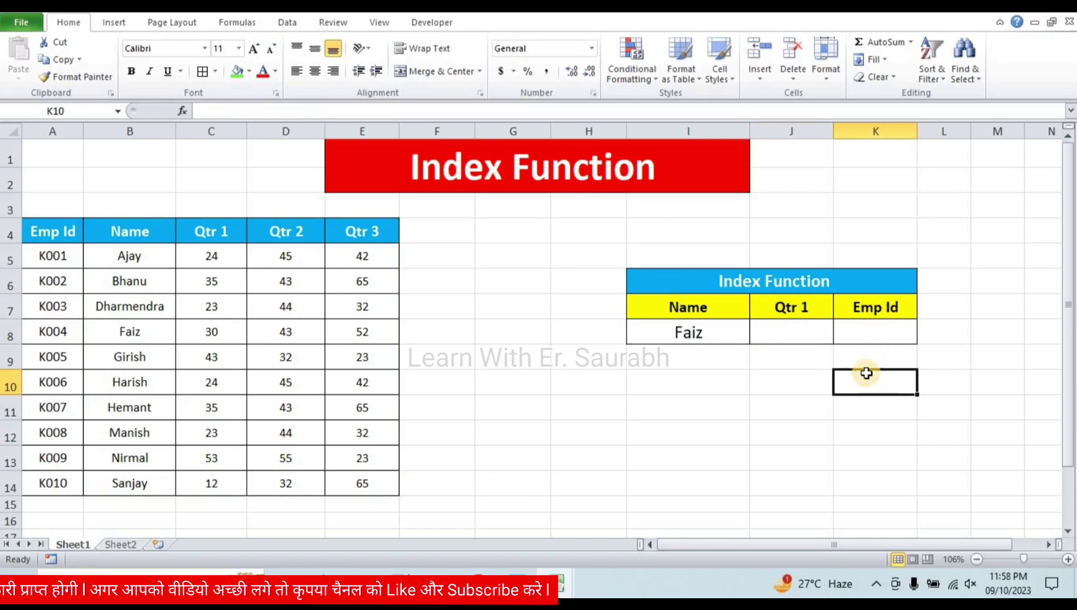
click(788, 335)
text(=)
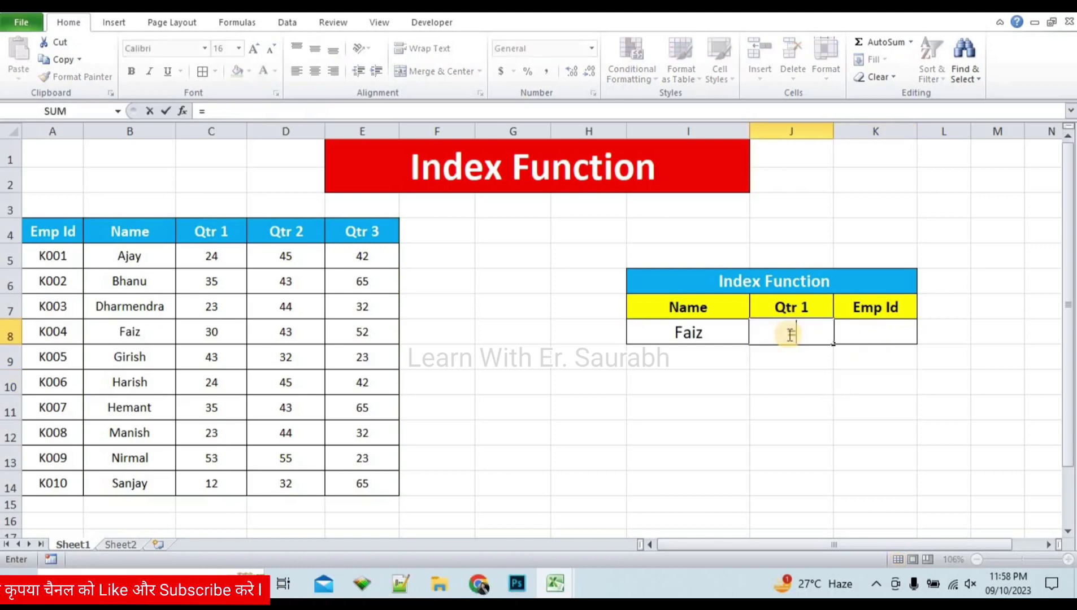
text(index)
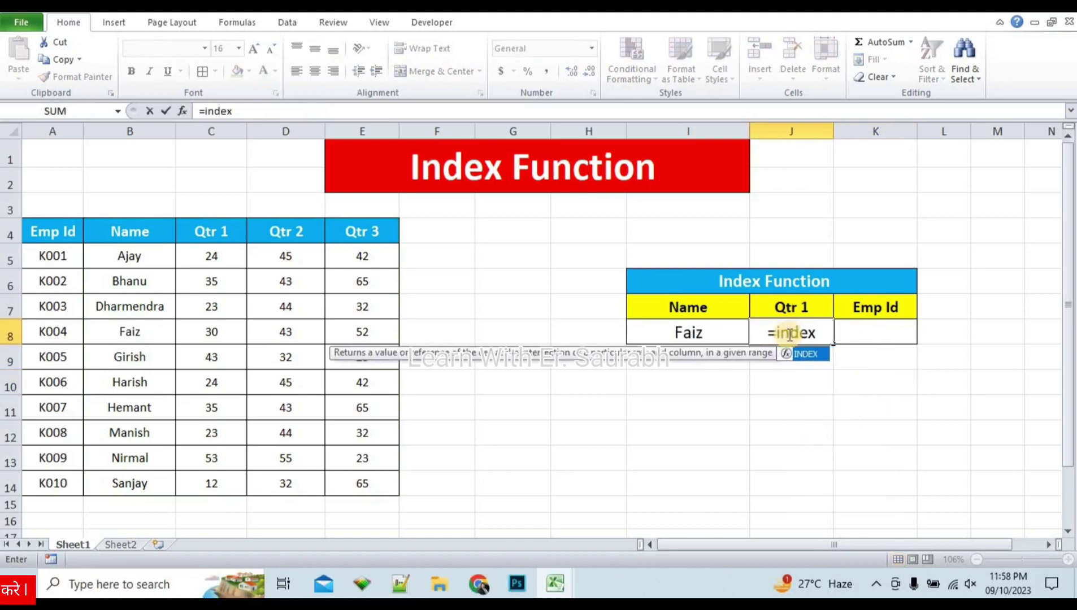
key(Tab)
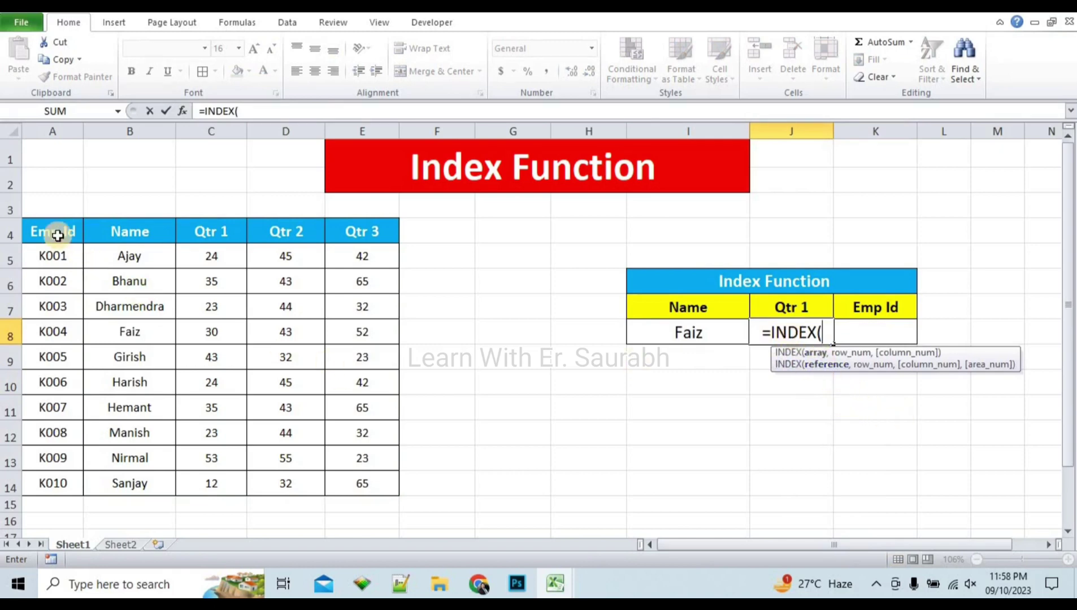
drag(52, 232, 361, 483)
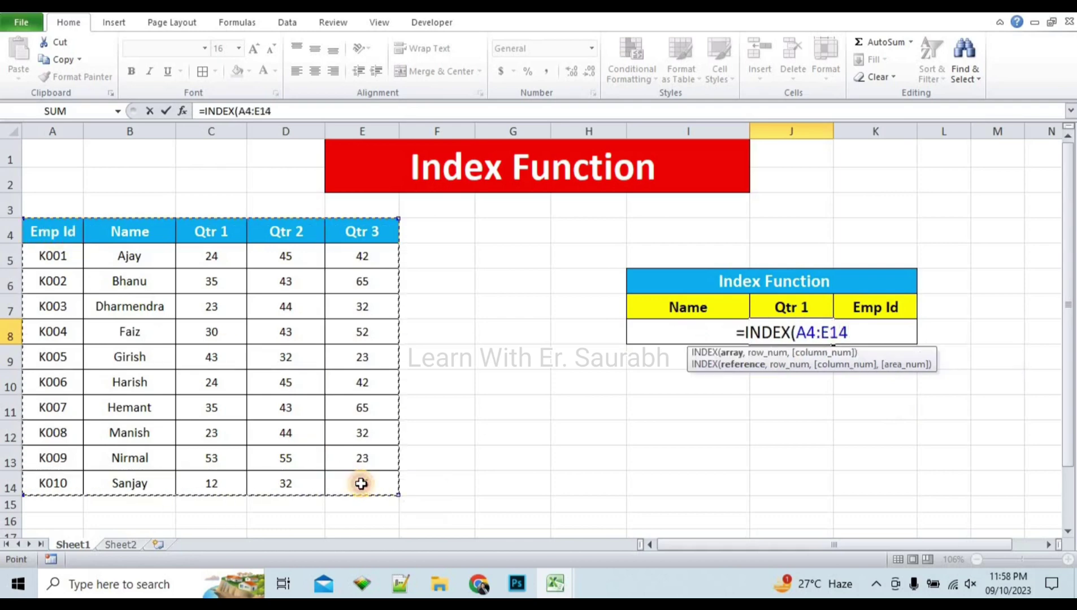
text(,)
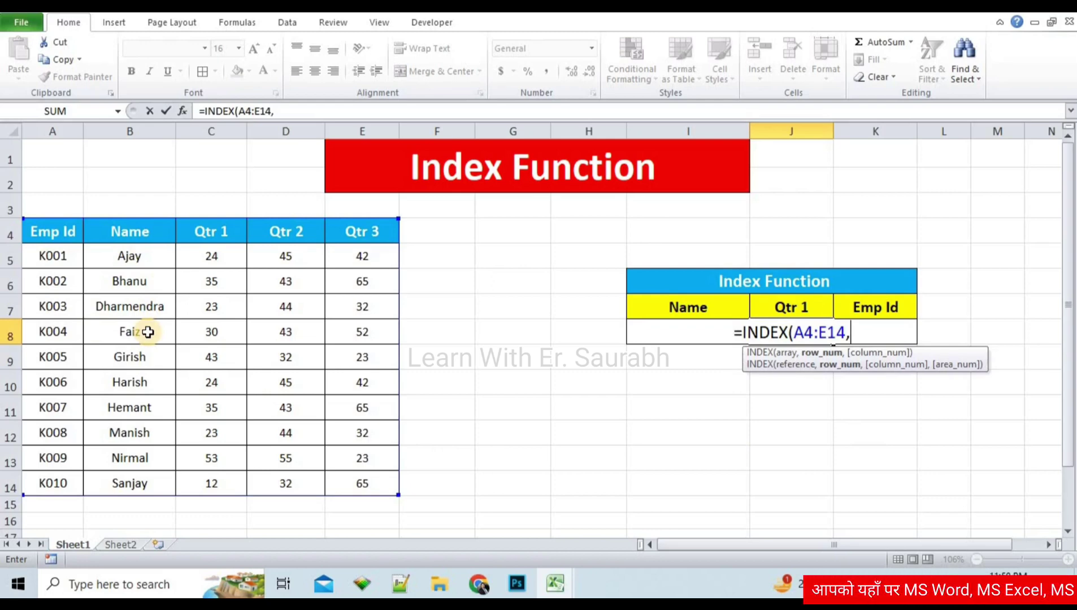
text(5,)
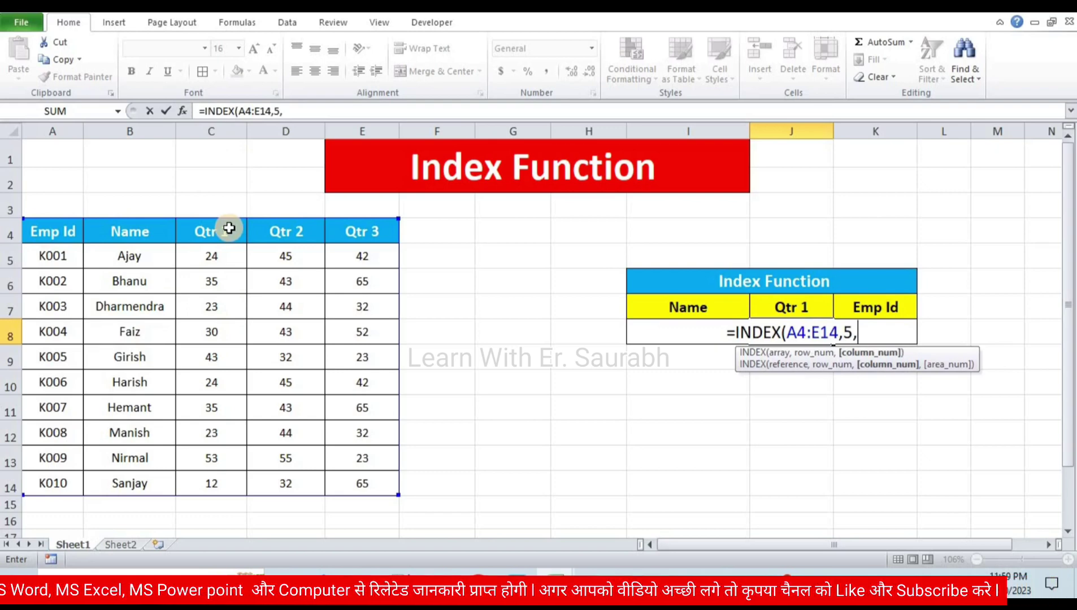
text(3)
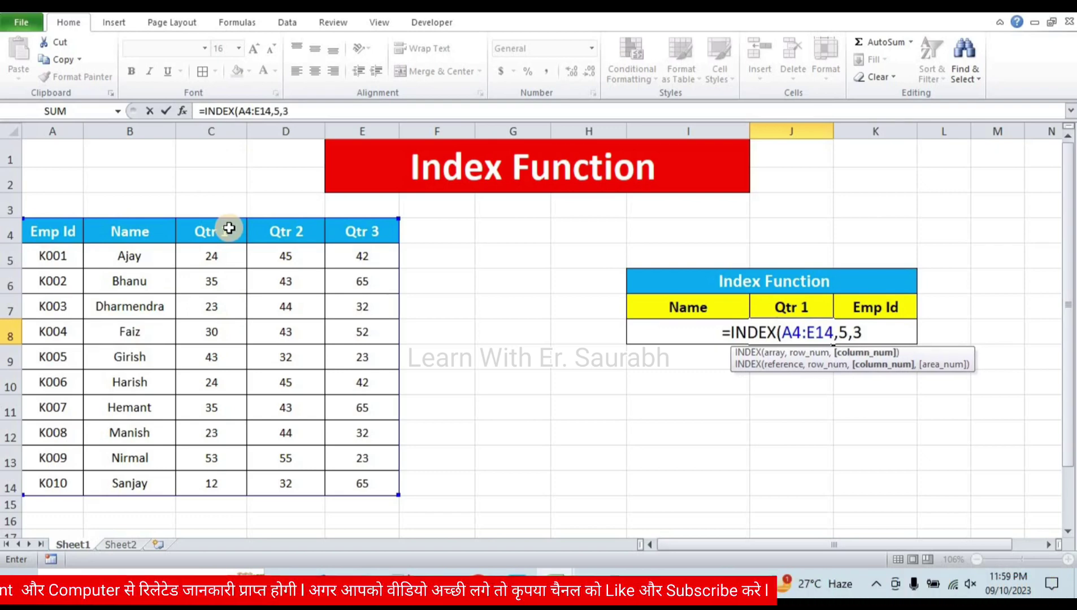
key(Return)
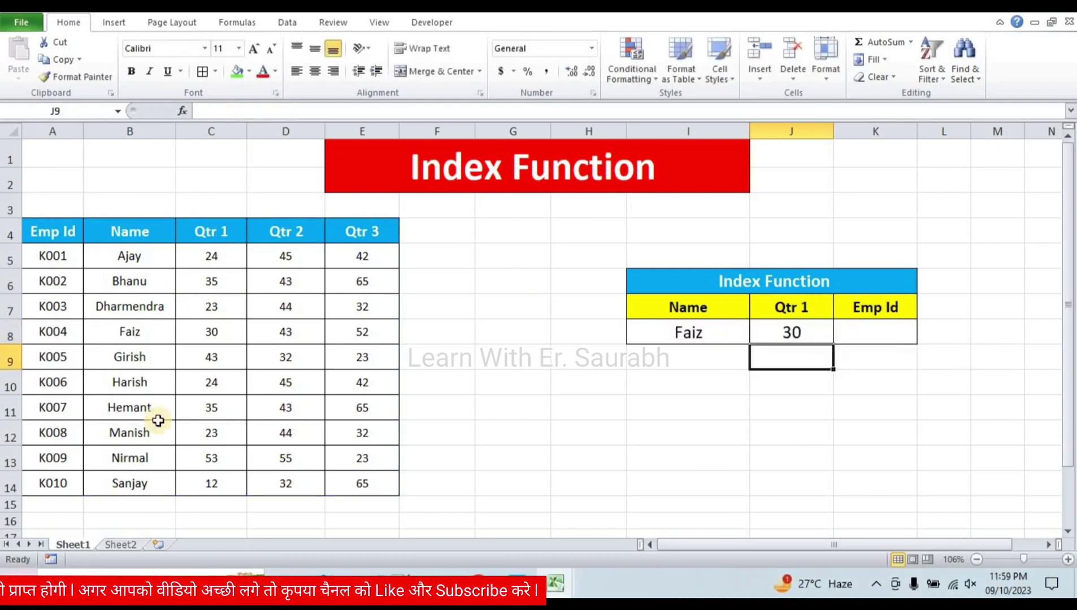
Step: Enter =INDEX(A4:E14,5,1) in K8 to return the Emp Id K004
click(142, 335)
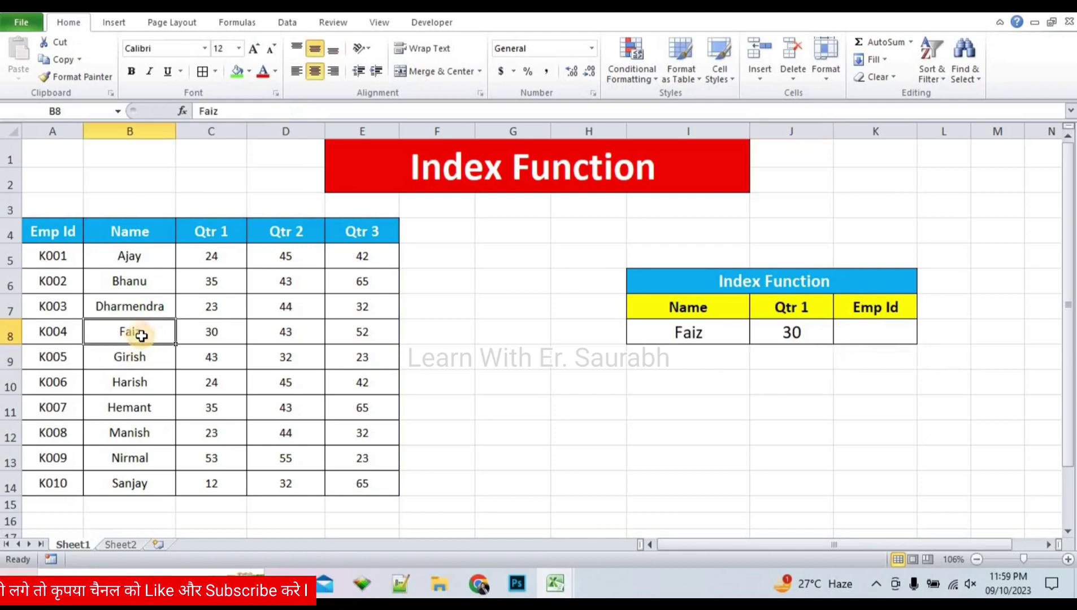
click(231, 336)
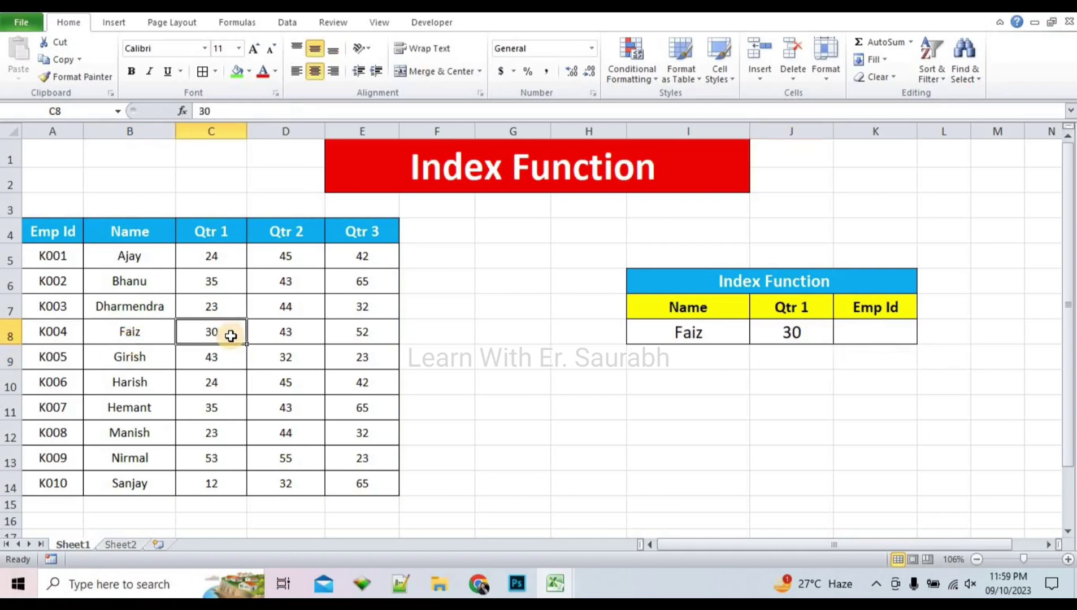
click(904, 336)
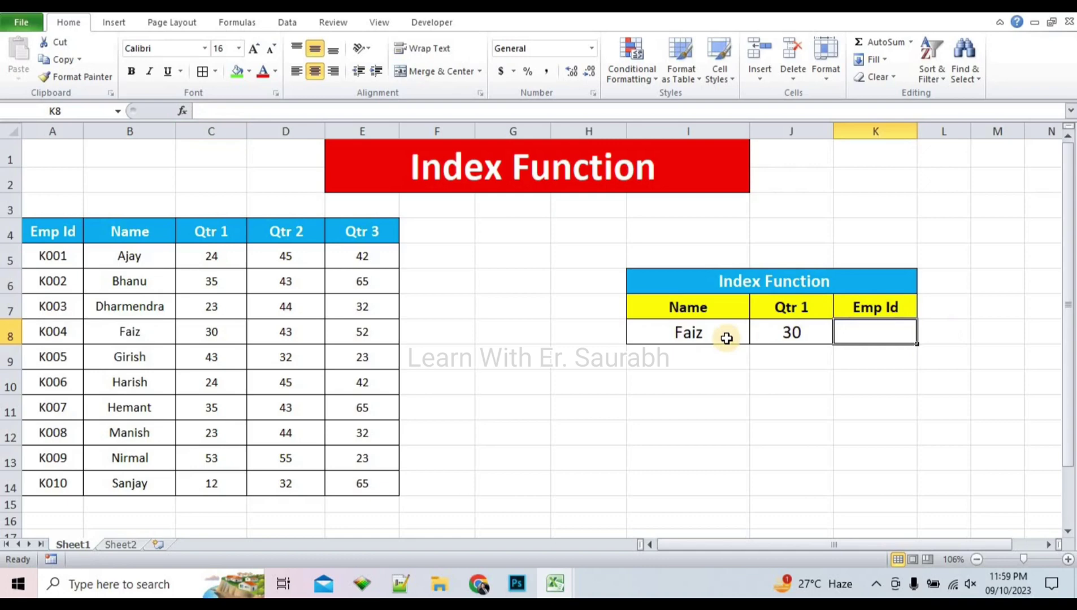
text(=inde)
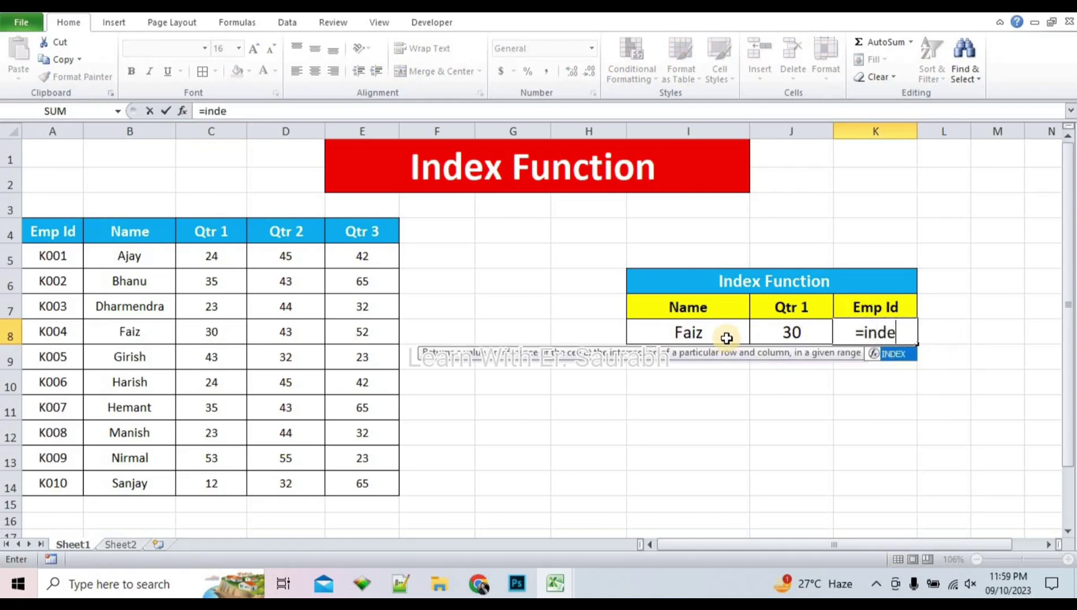
text(x)
key(Tab)
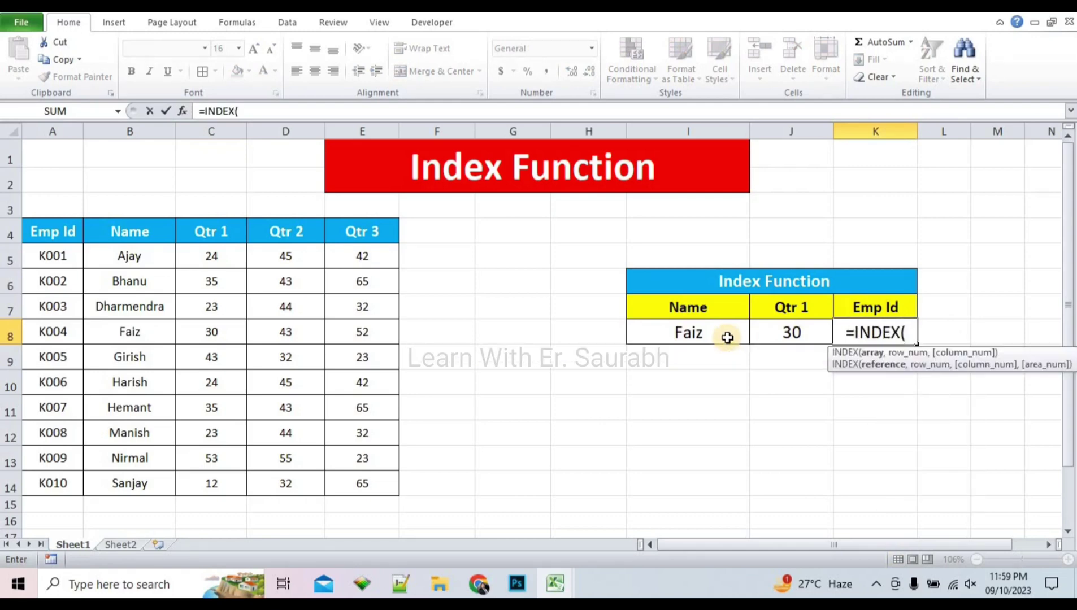
drag(79, 234, 344, 479)
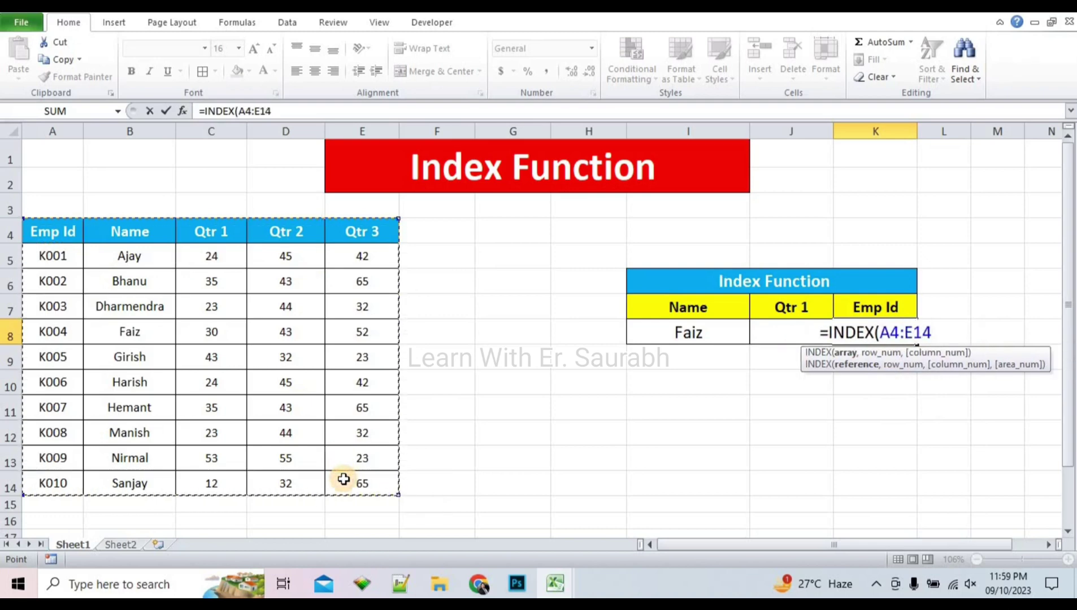
text(,)
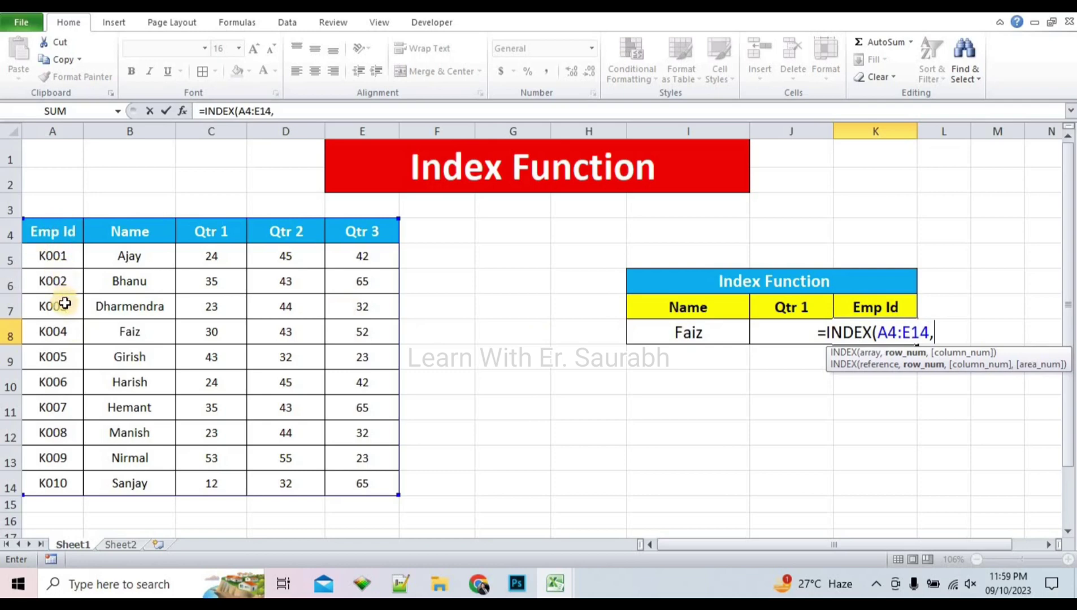
text(5)
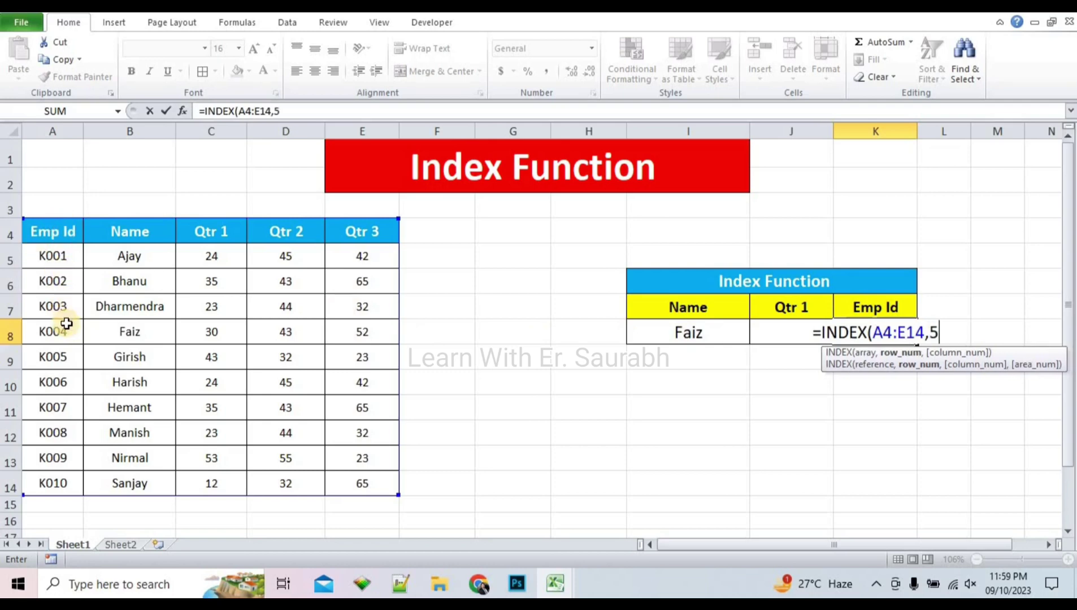
text(,)
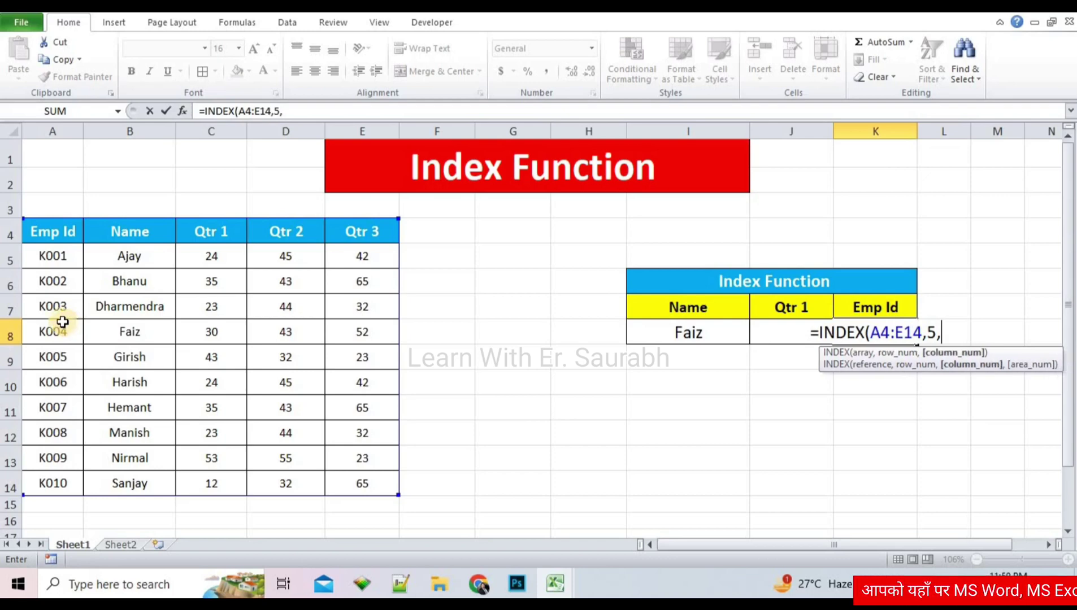
text(1)
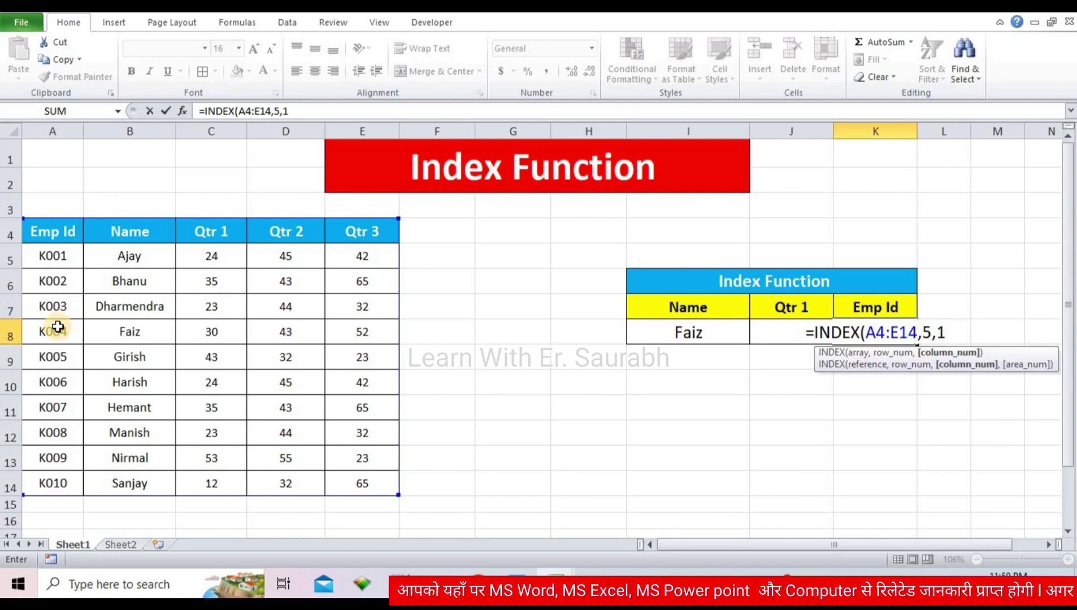
text())
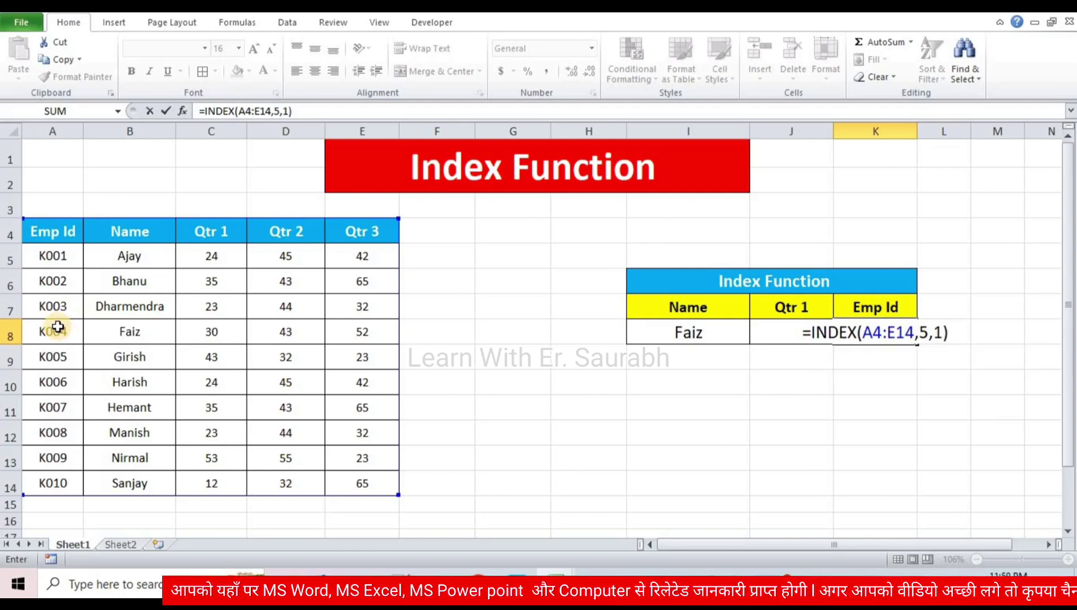
key(Return)
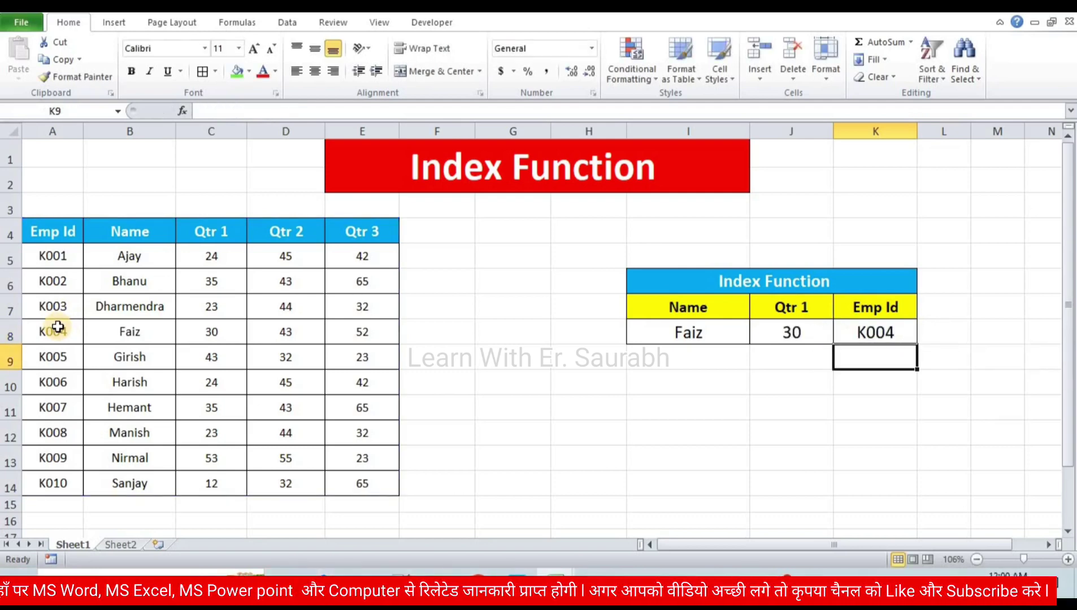
click(720, 331)
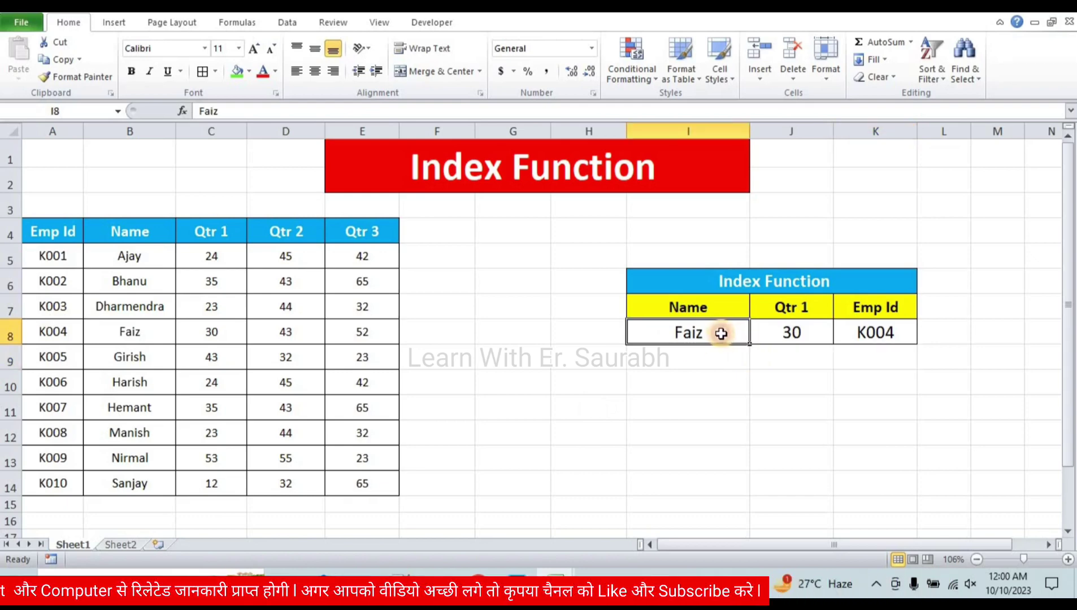
click(908, 335)
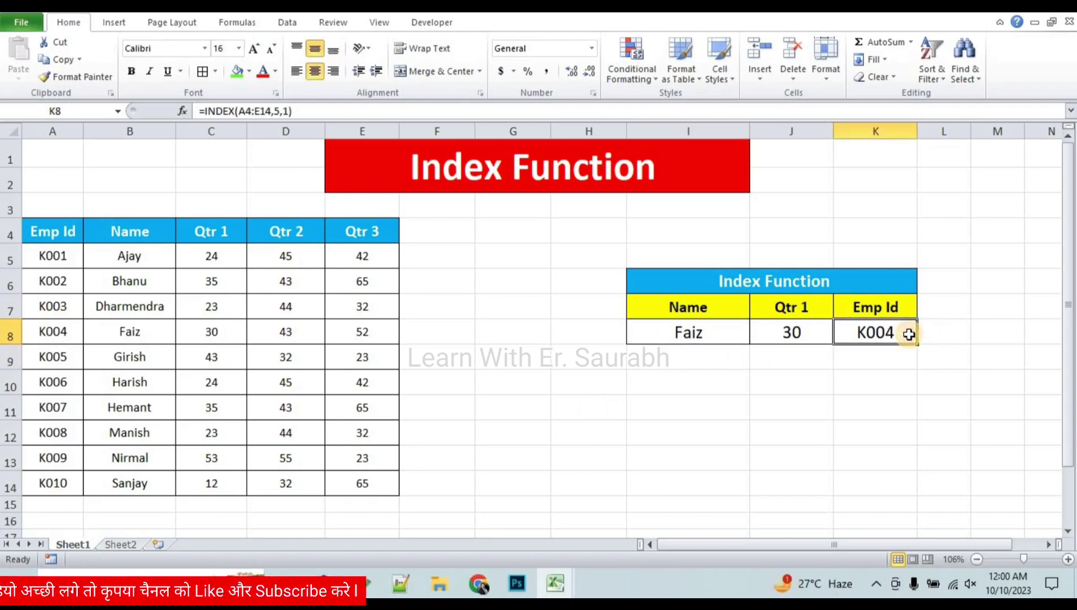
click(883, 359)
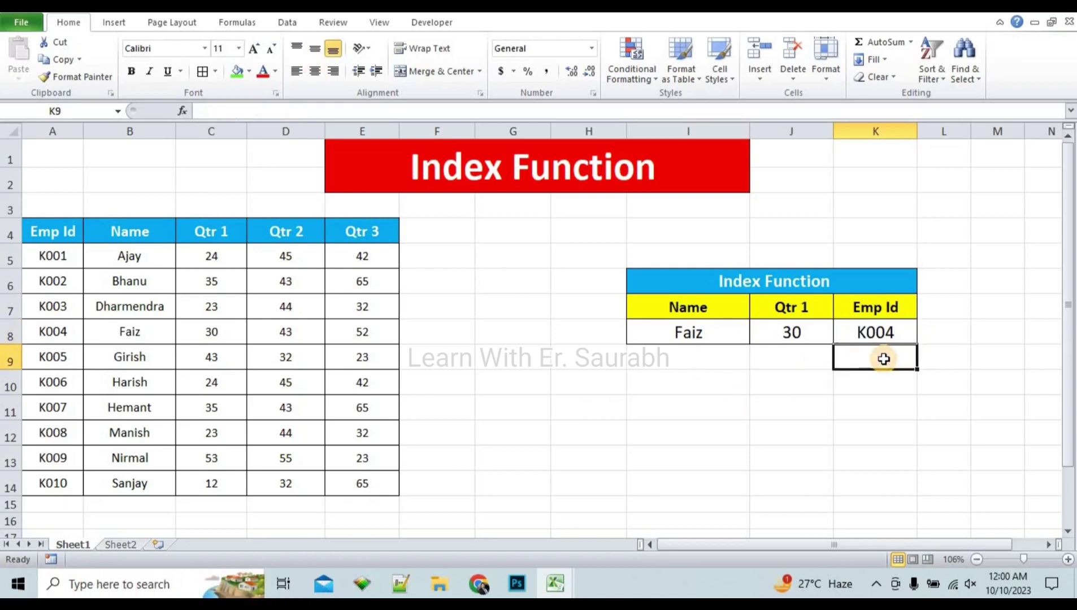
click(808, 336)
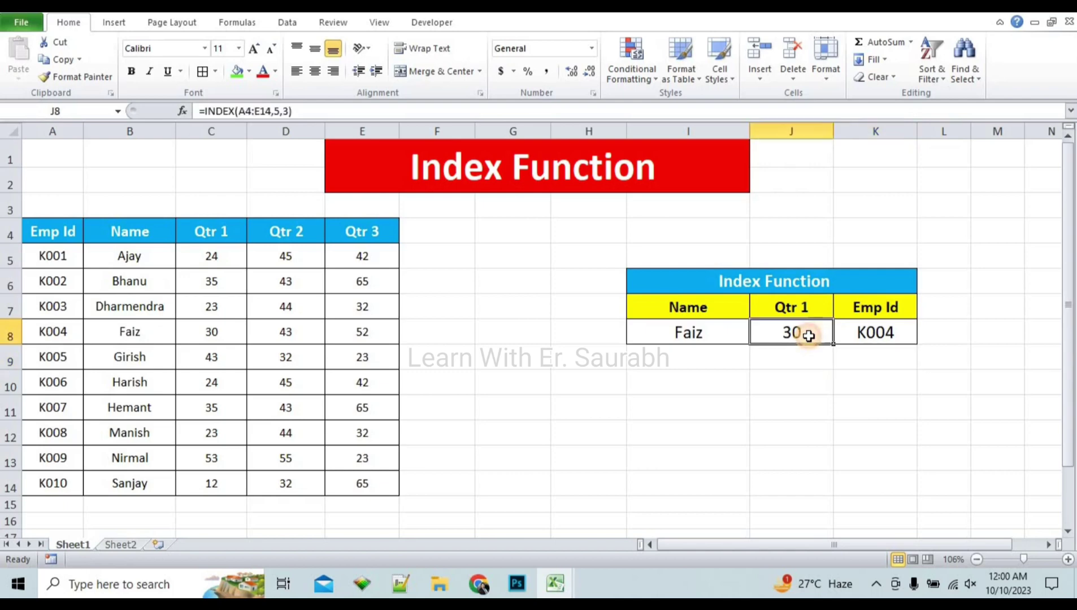
text(23)
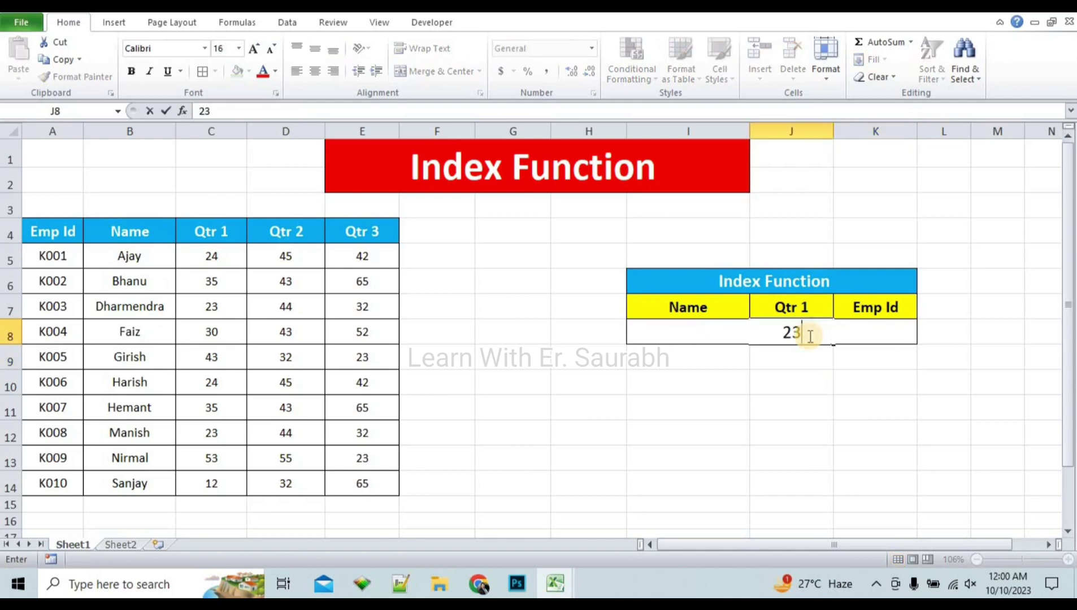
click(808, 364)
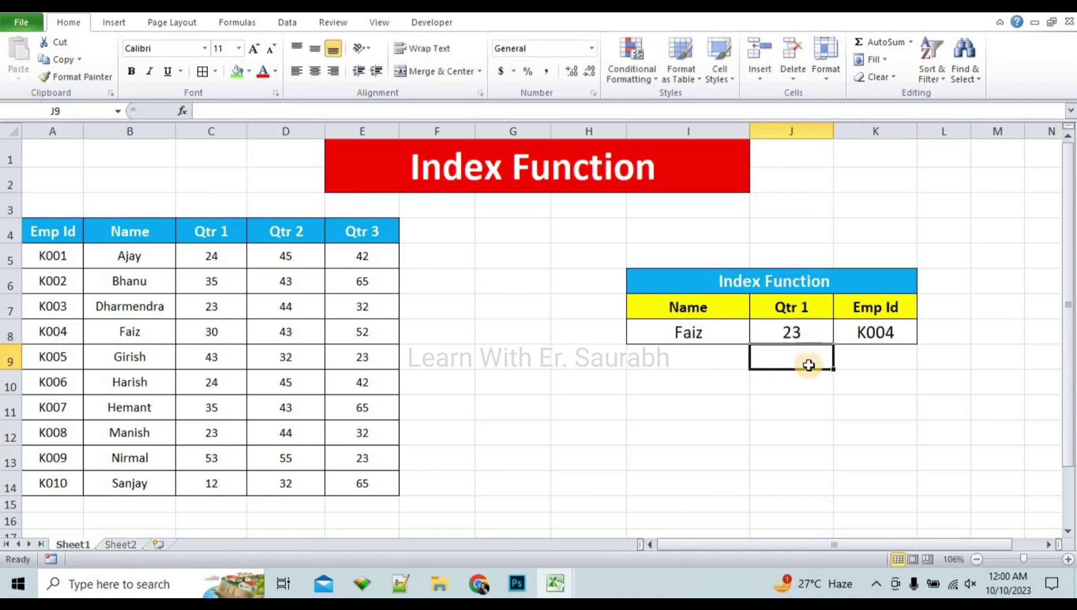
click(813, 333)
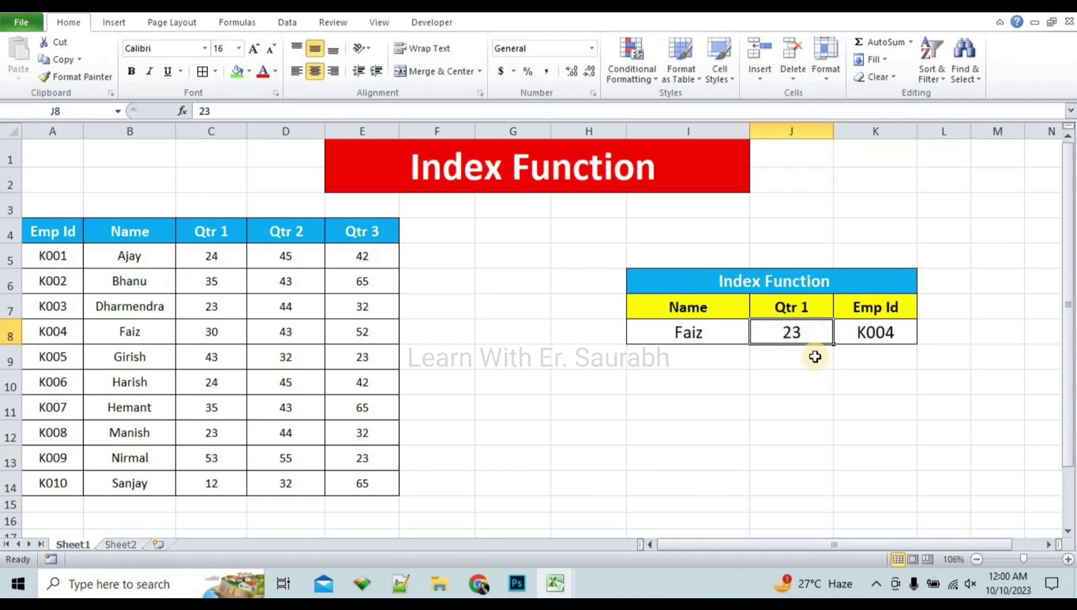
click(814, 360)
key(ctrl+z)
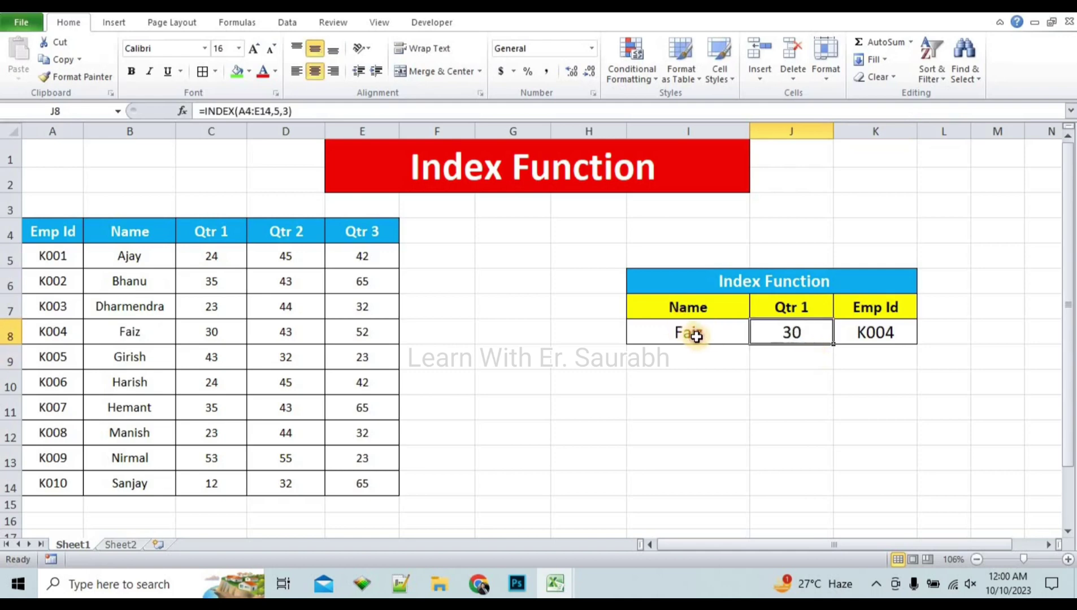
click(696, 337)
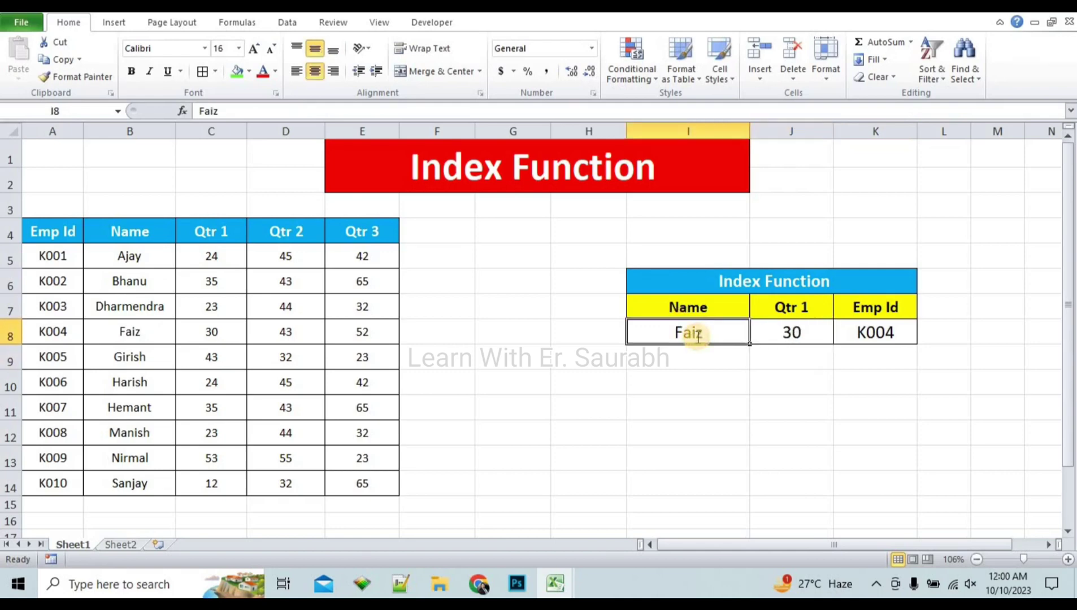
Step: Replace the name in I8 with another employee's name; results still show 30 and K004
text(Girish)
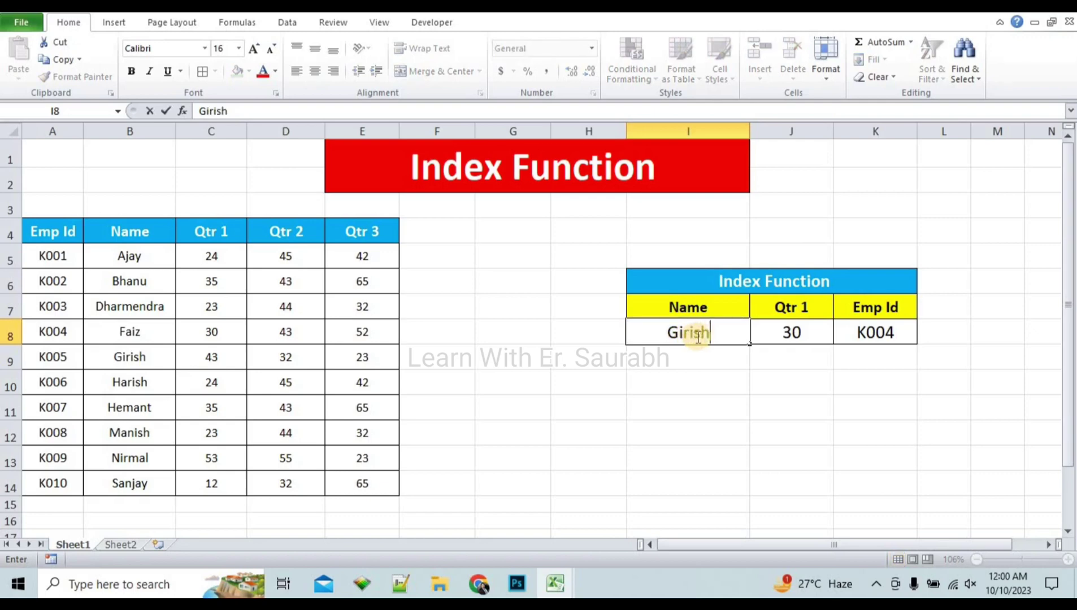
key(Return)
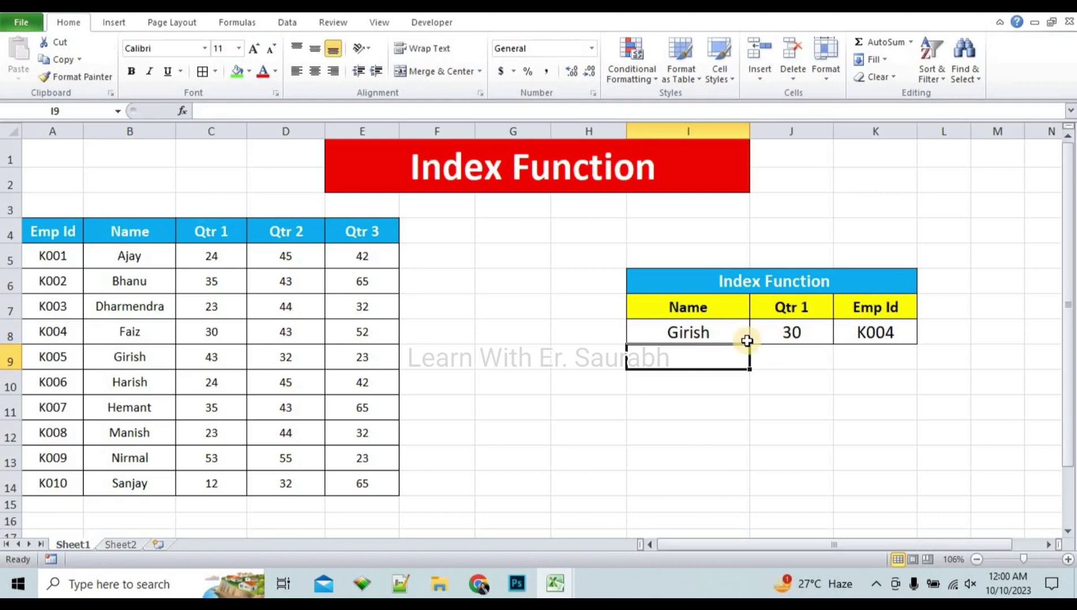
click(720, 336)
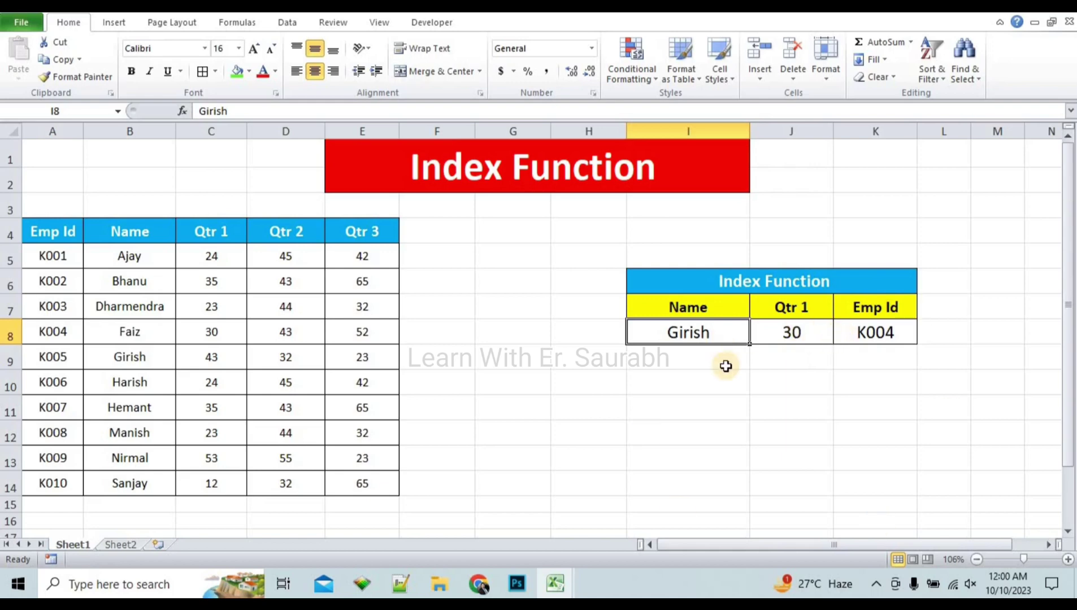
click(787, 382)
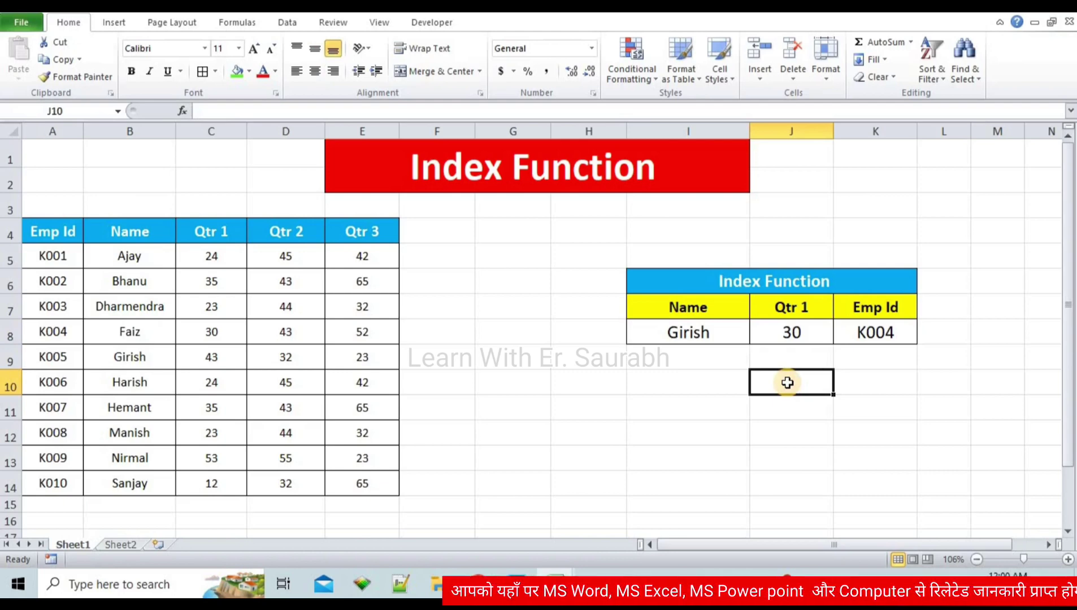
click(681, 384)
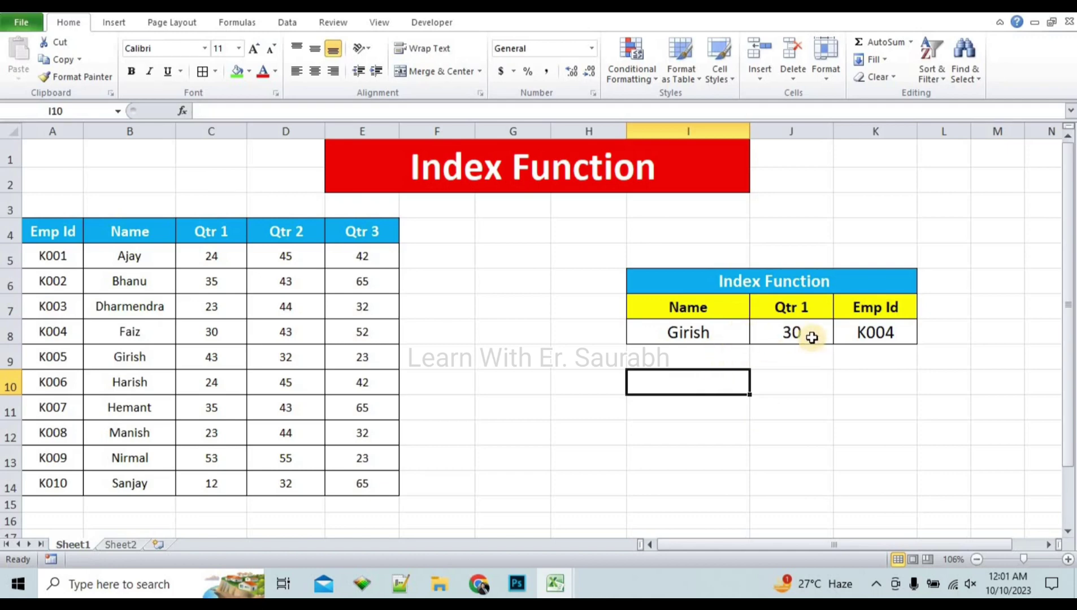
click(794, 385)
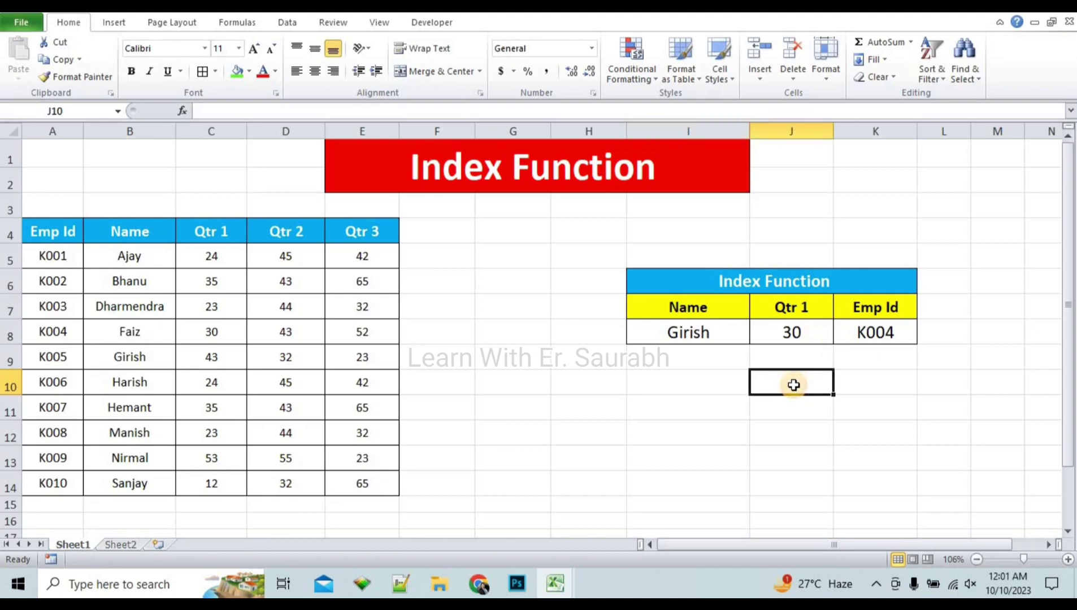